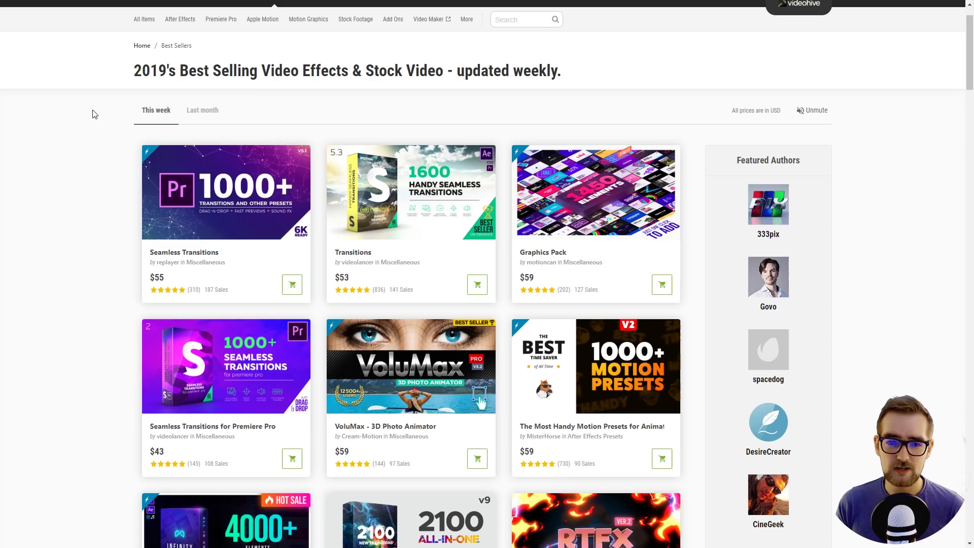
# Step: Open the Seamless Transitions item page and scroll through its zoom, glitch and resolution sections
pyautogui.moveTo(224, 222)
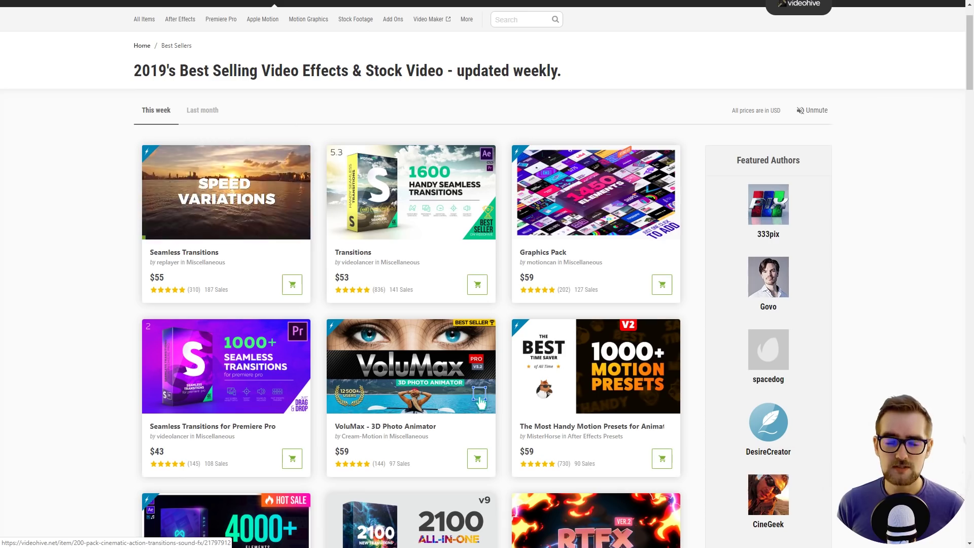
pyautogui.click(224, 222)
pyautogui.scroll(-4, 103, 239)
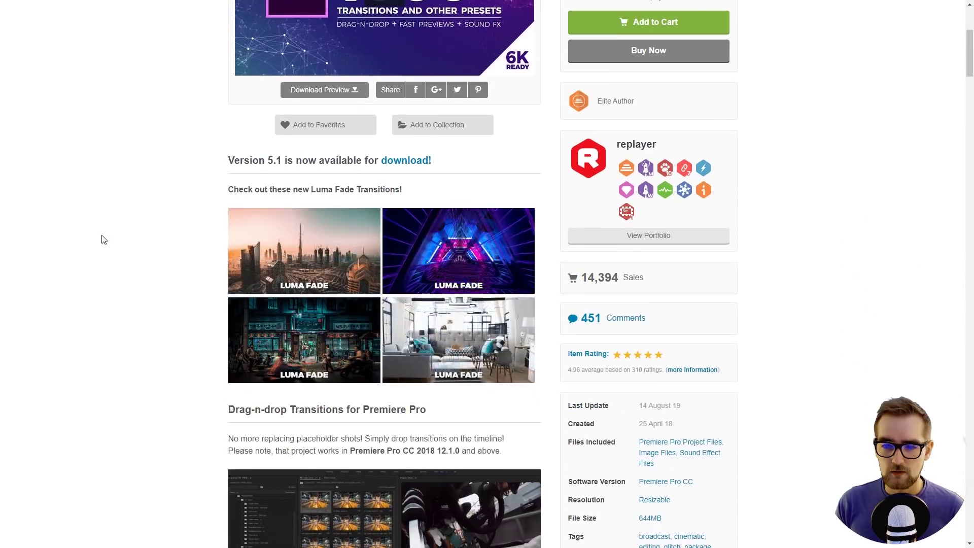
pyautogui.scroll(-5, 103, 240)
pyautogui.scroll(-8, 104, 240)
pyautogui.scroll(-4, 103, 240)
pyautogui.scroll(-1, 103, 239)
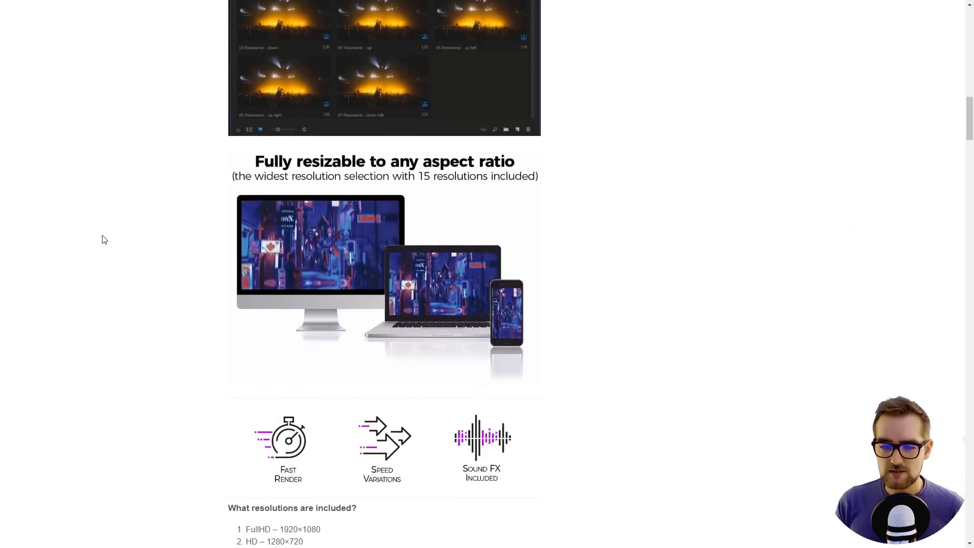
pyautogui.scroll(-5, 103, 240)
pyautogui.scroll(-9, 104, 239)
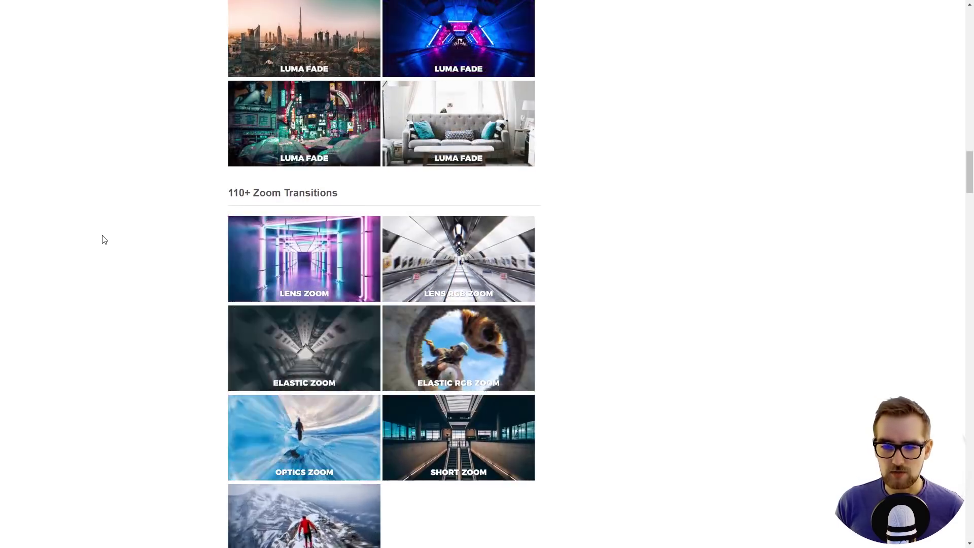
pyautogui.scroll(-4, 103, 239)
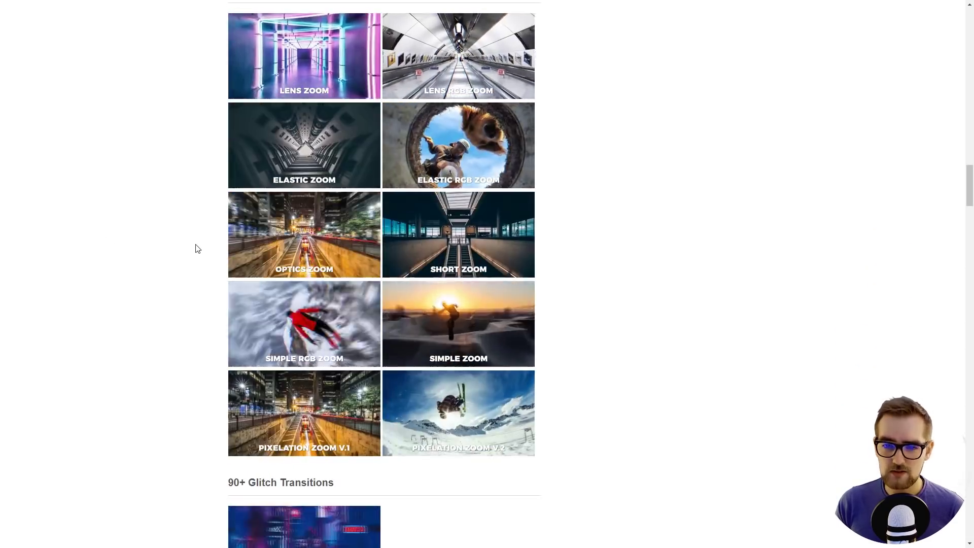
pyautogui.scroll(-5, 196, 248)
pyautogui.scroll(-5, 190, 246)
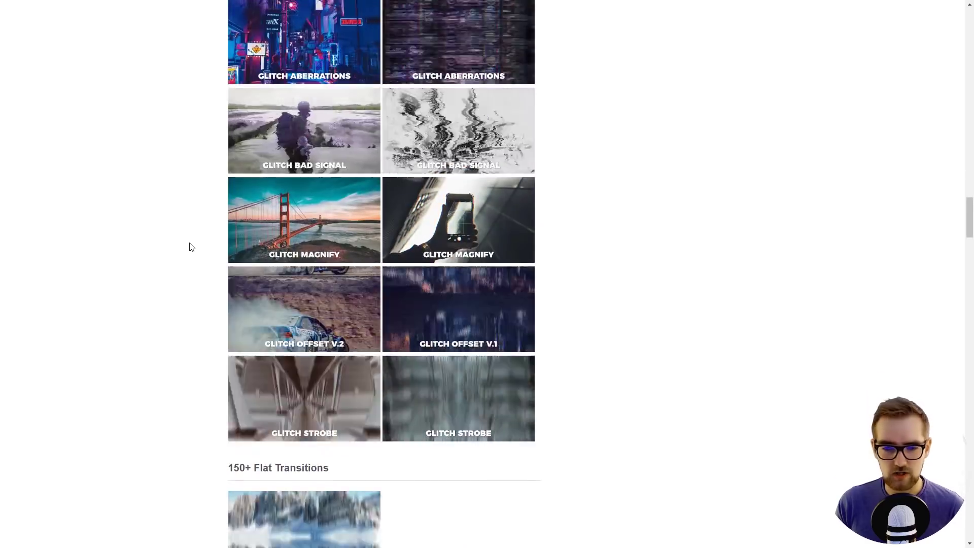
# Step: Scroll back up to the item header showing 14,394 sales and a 4.96 rating
pyautogui.scroll(15, 192, 248)
pyautogui.scroll(8, 191, 252)
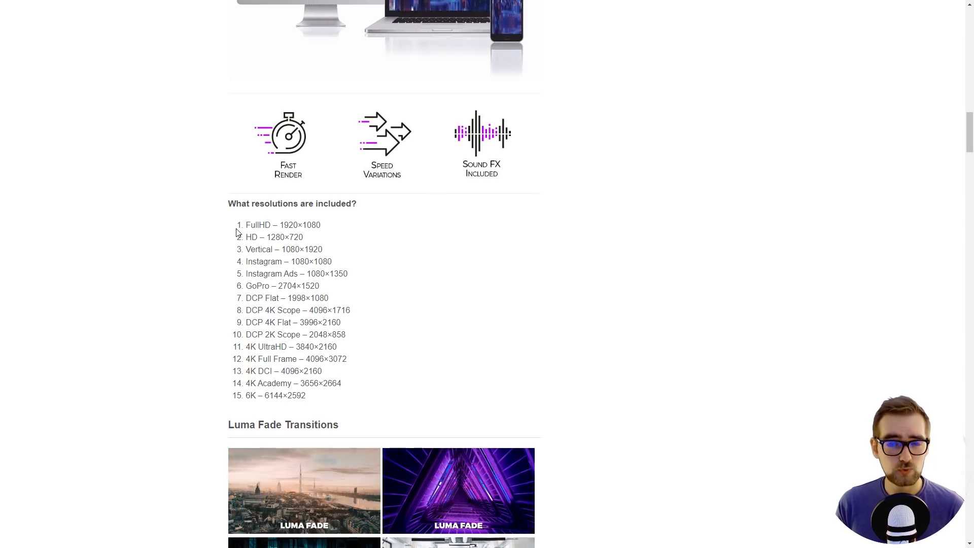
pyautogui.scroll(5, 236, 233)
pyautogui.scroll(8, 235, 229)
pyautogui.scroll(8, 172, 251)
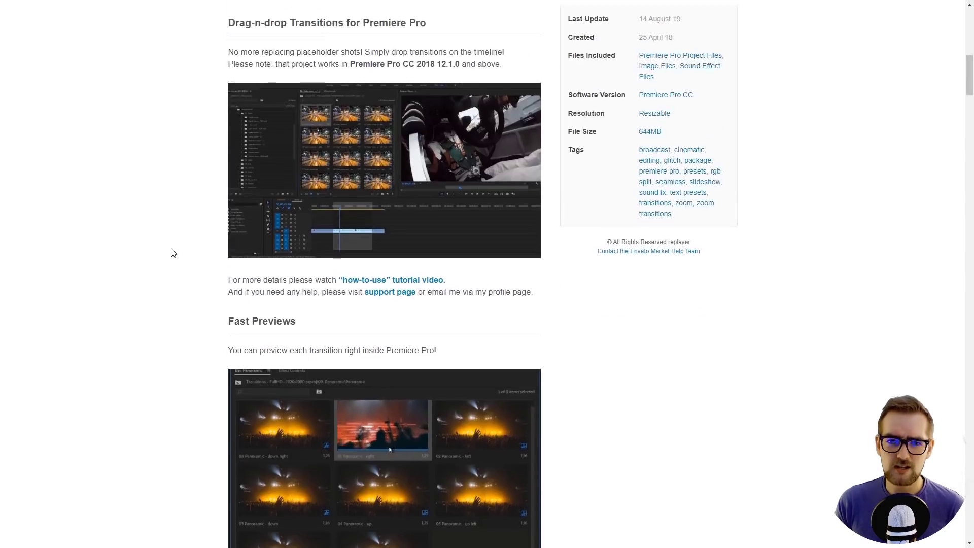
pyautogui.scroll(6, 172, 252)
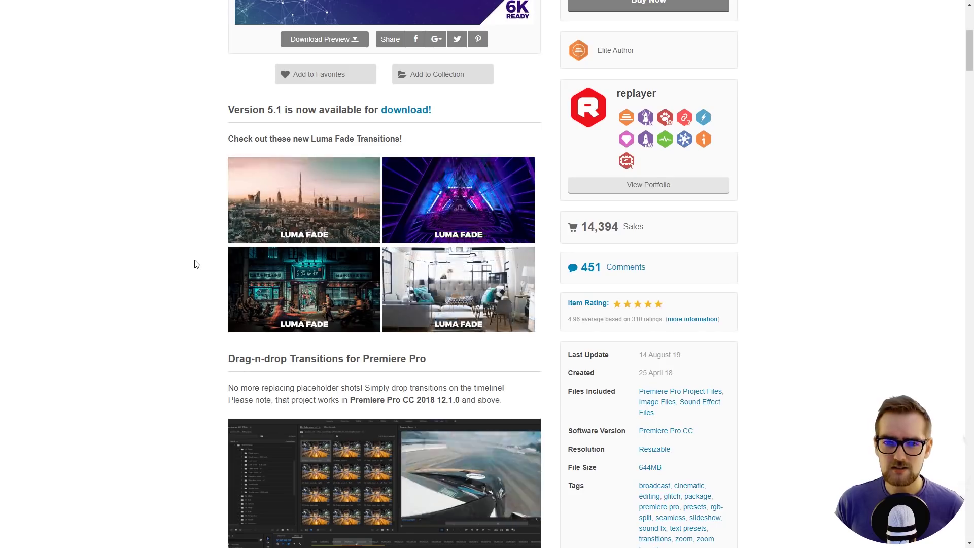
pyautogui.scroll(6, 195, 264)
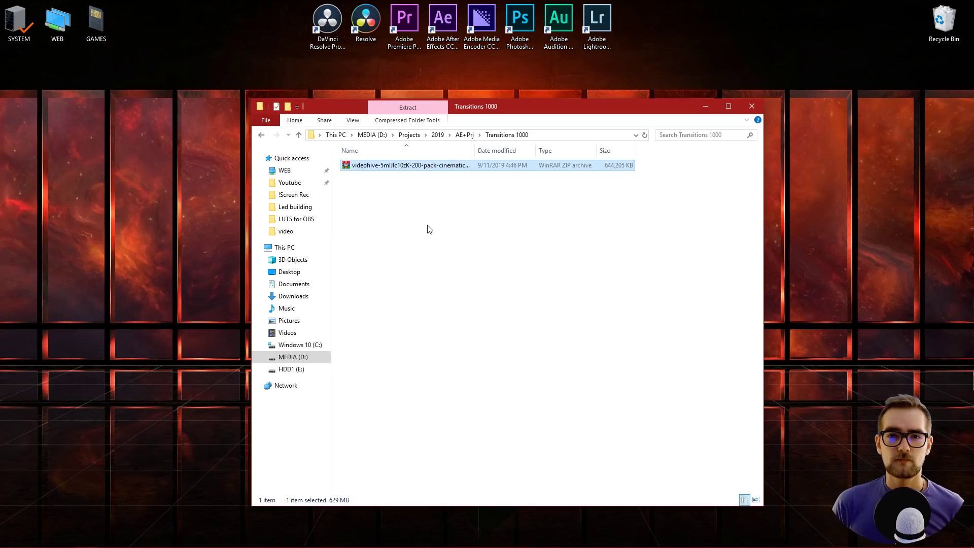
# Step: Open the transitions ZIP in WinRAR to view its Premiere folder, then show the C: drive
pyautogui.click(394, 166)
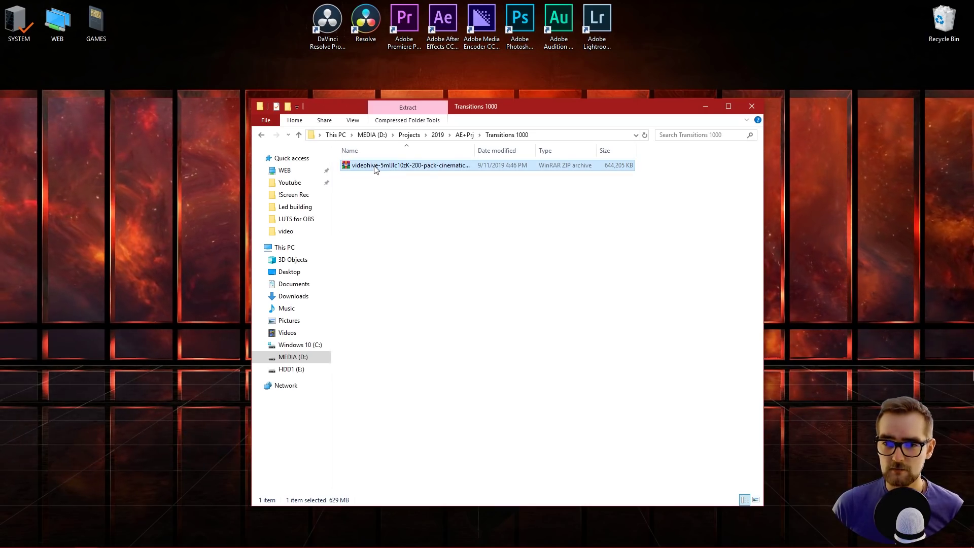
pyautogui.doubleClick(381, 167)
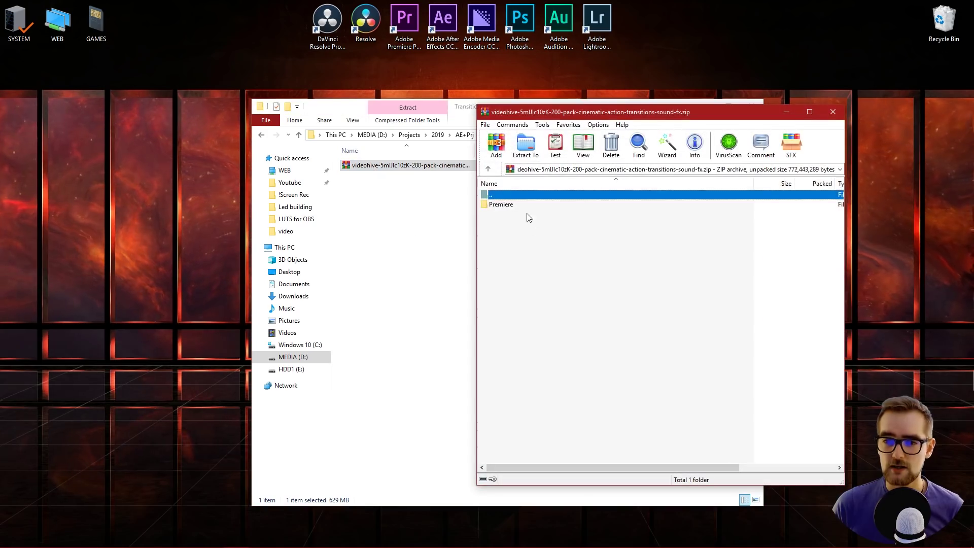
pyautogui.click(507, 206)
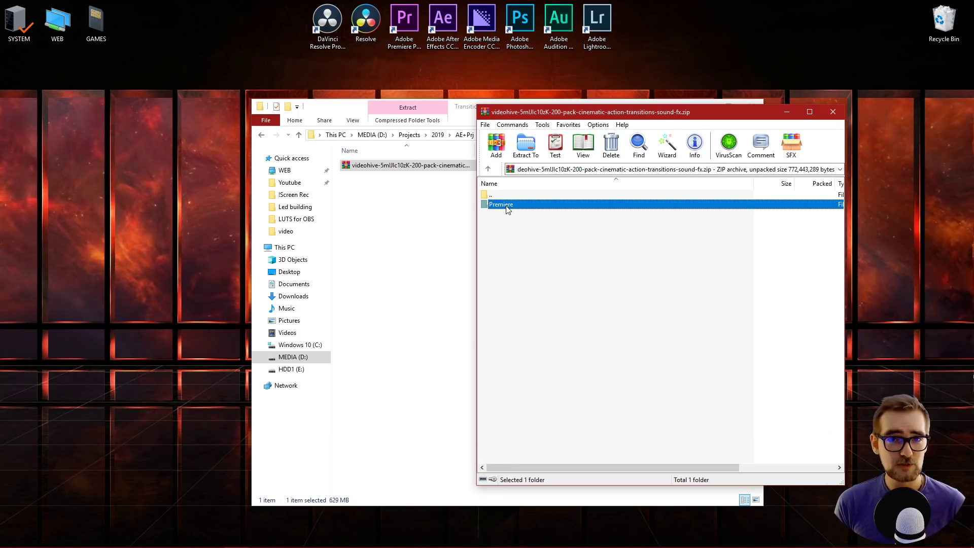
pyautogui.click(300, 344)
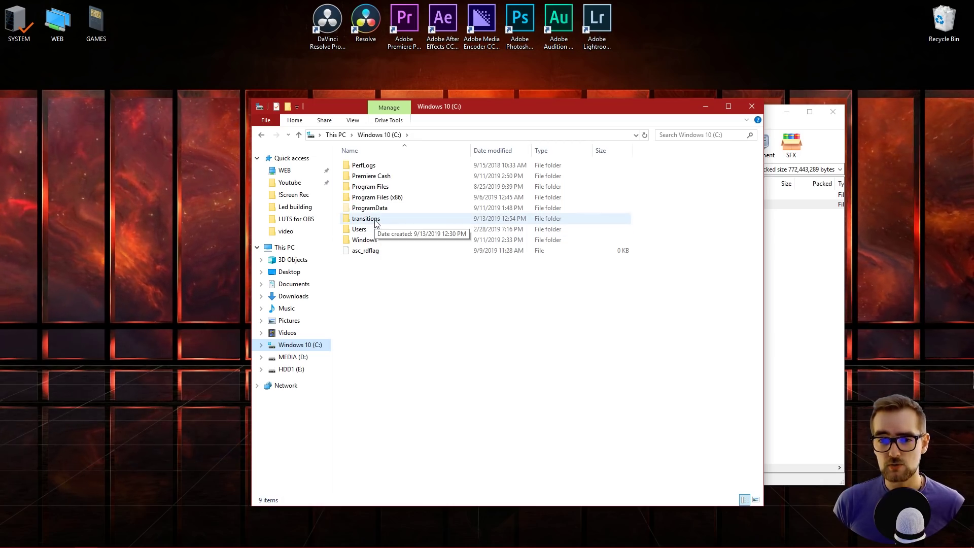
# Step: Browse into C:\transitions\Premiere and look over its per-resolution .prproj transition projects
pyautogui.doubleClick(377, 223)
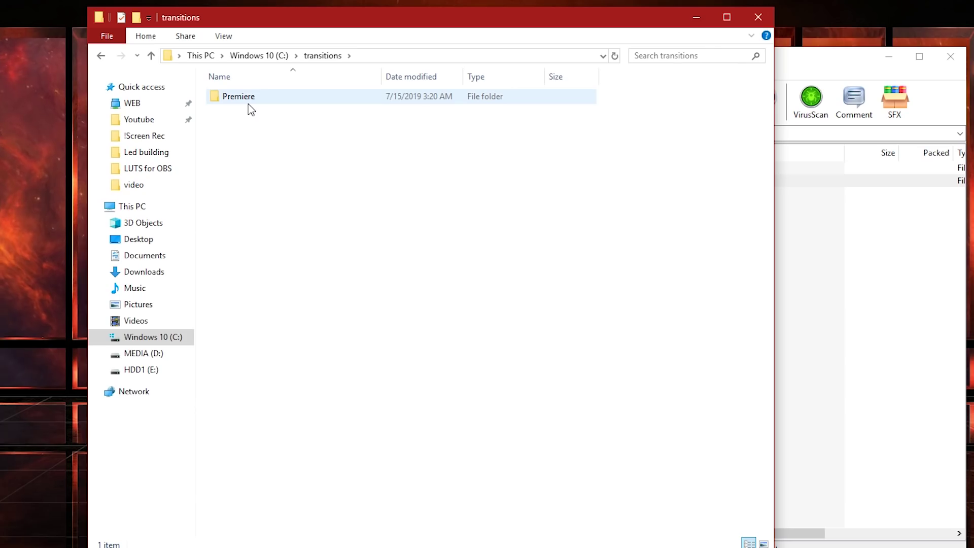
pyautogui.doubleClick(246, 103)
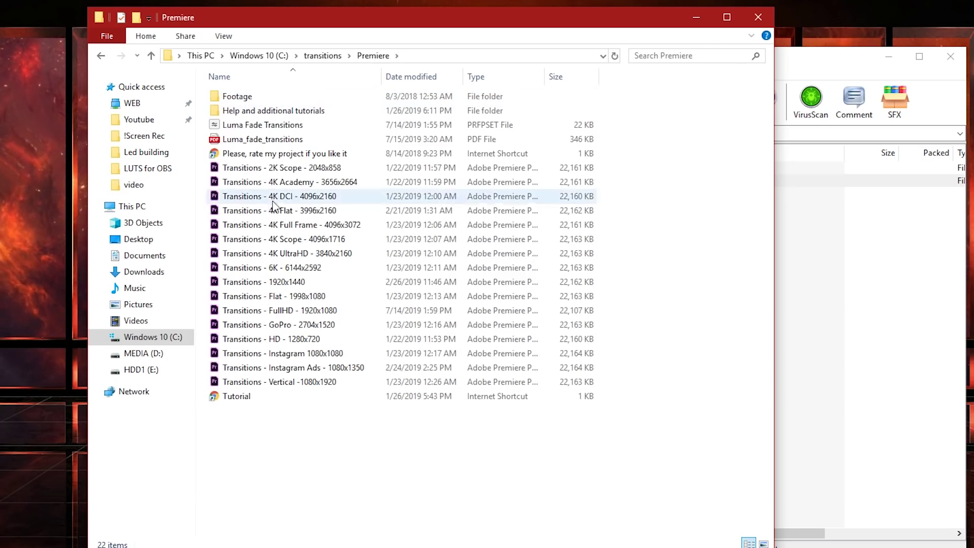
pyautogui.moveTo(608, 167); pyautogui.dragTo(479, 396)
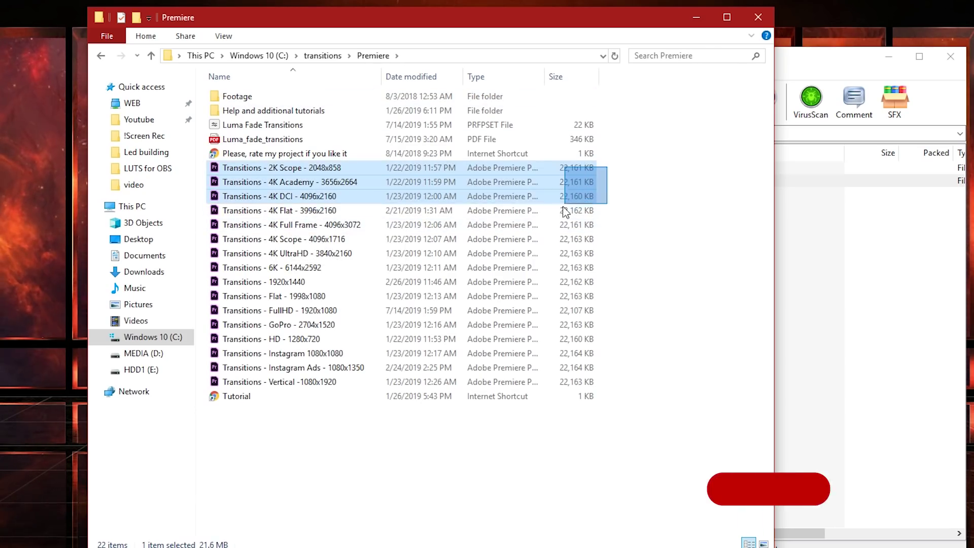
pyautogui.click(314, 396)
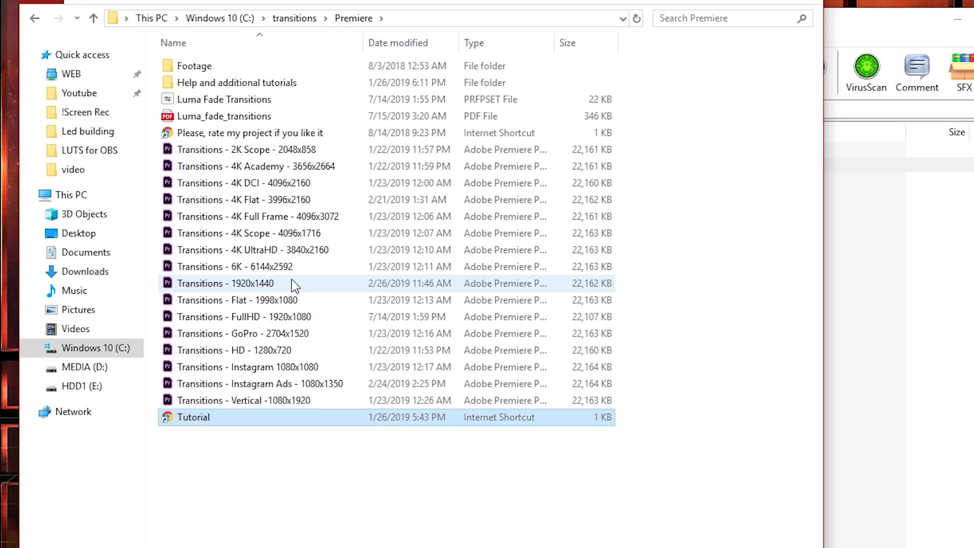
# Step: Choose the Transitions - FullHD - 1920x1080 project from the resolution files and open it in Premiere Pro
pyautogui.click(339, 318)
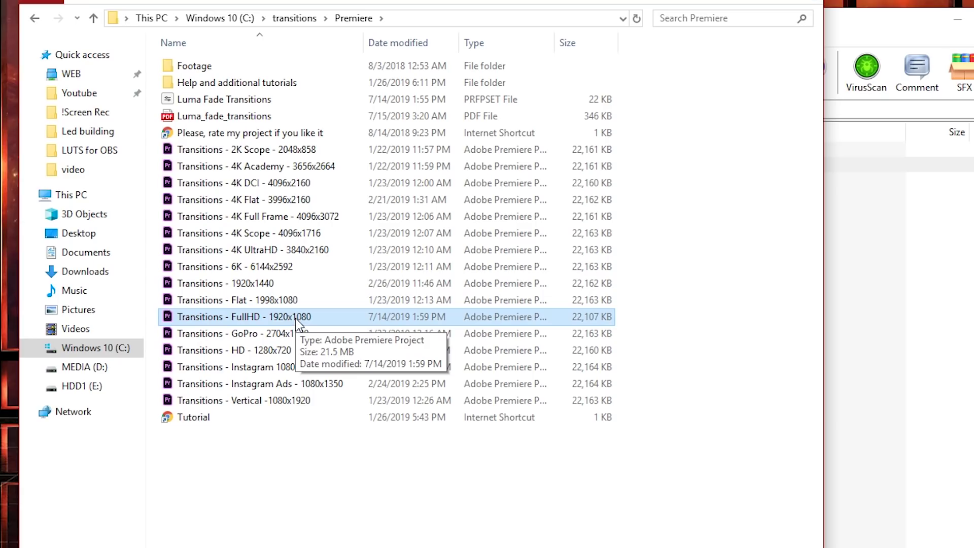
pyautogui.click(278, 355)
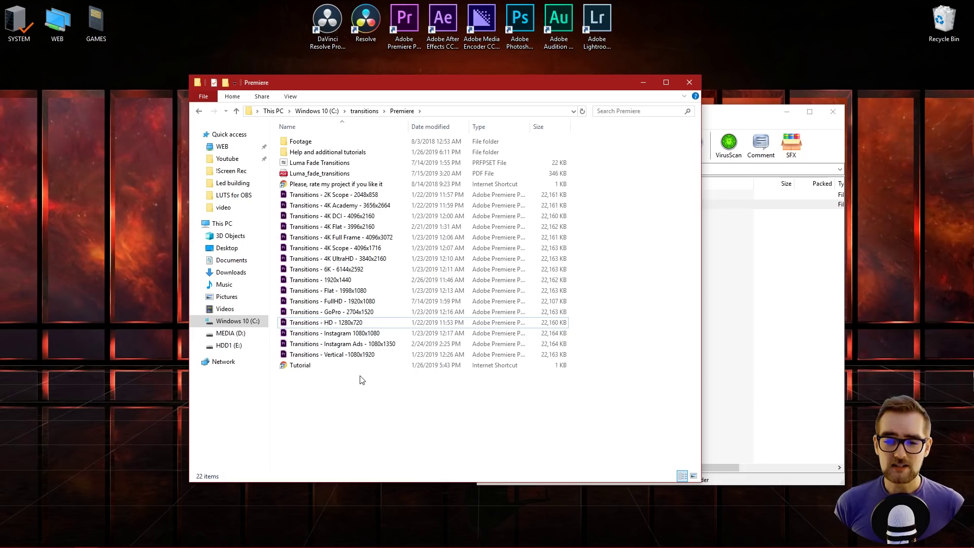
pyautogui.click(361, 379)
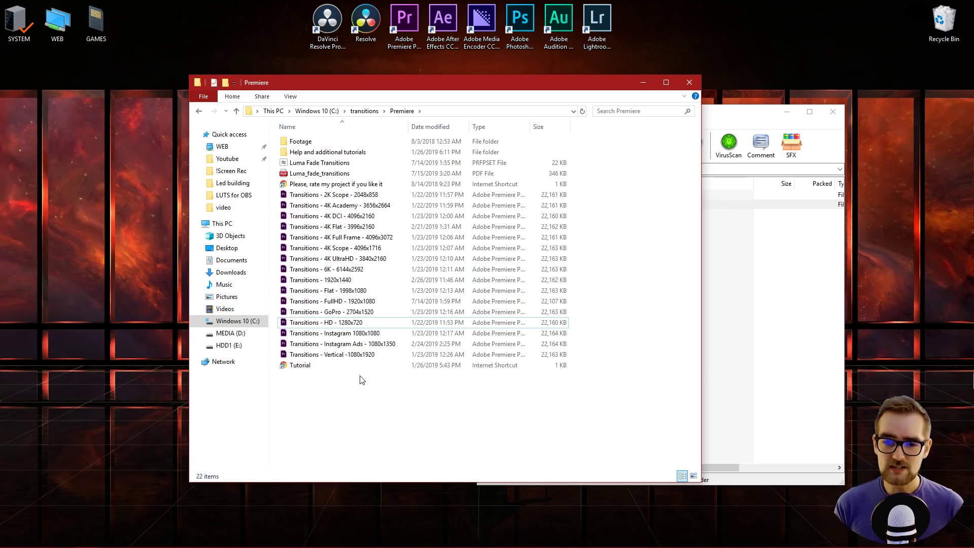
pyautogui.click(343, 300)
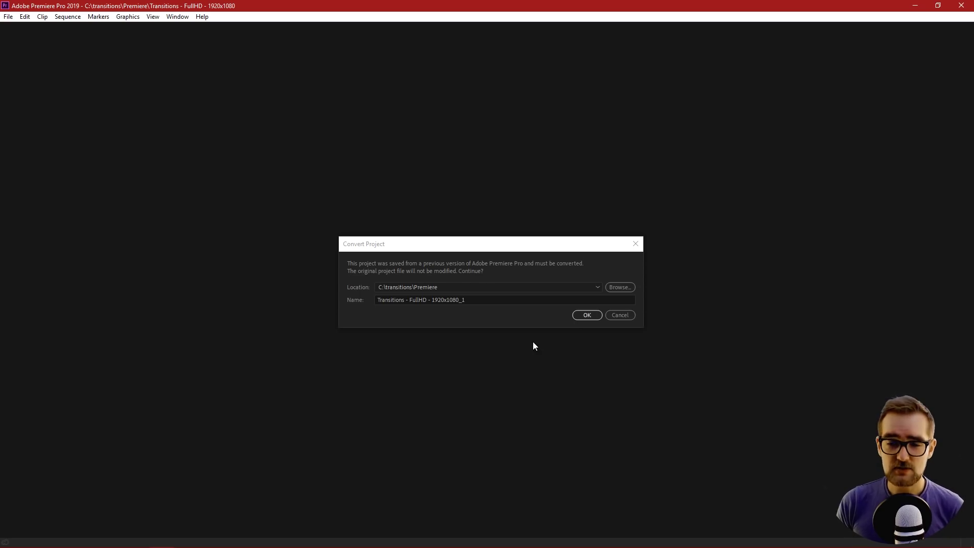
# Step: Accept converting the project as Transitions - FullHD - 1920x1080_1 in its current location
pyautogui.click(473, 300)
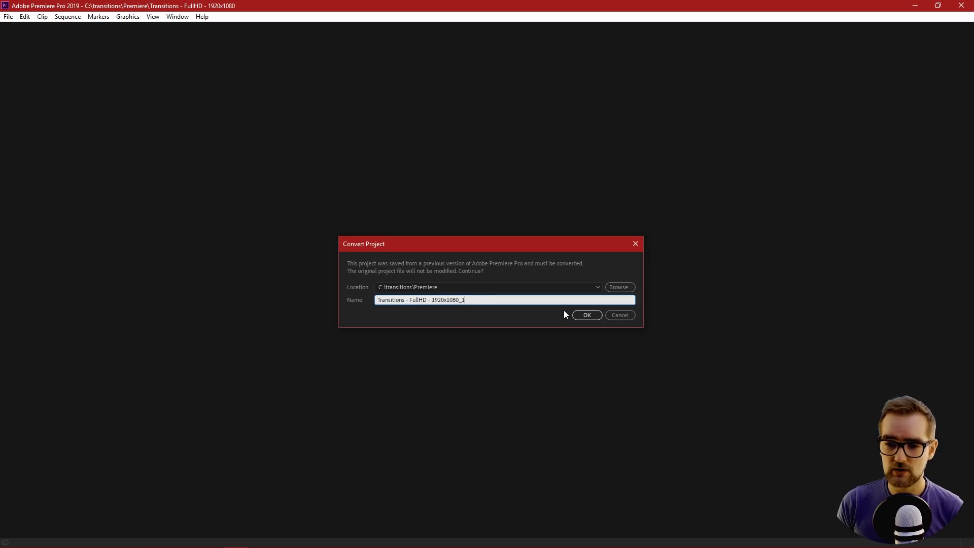
pyautogui.click(585, 315)
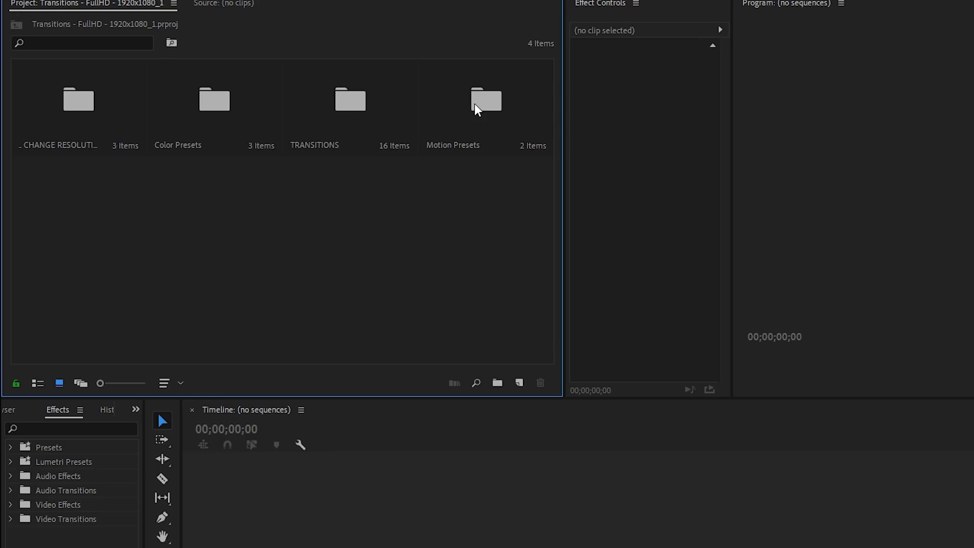
# Step: Open the TRANSITIONS bin and view its transition folders as a list
pyautogui.click(195, 126)
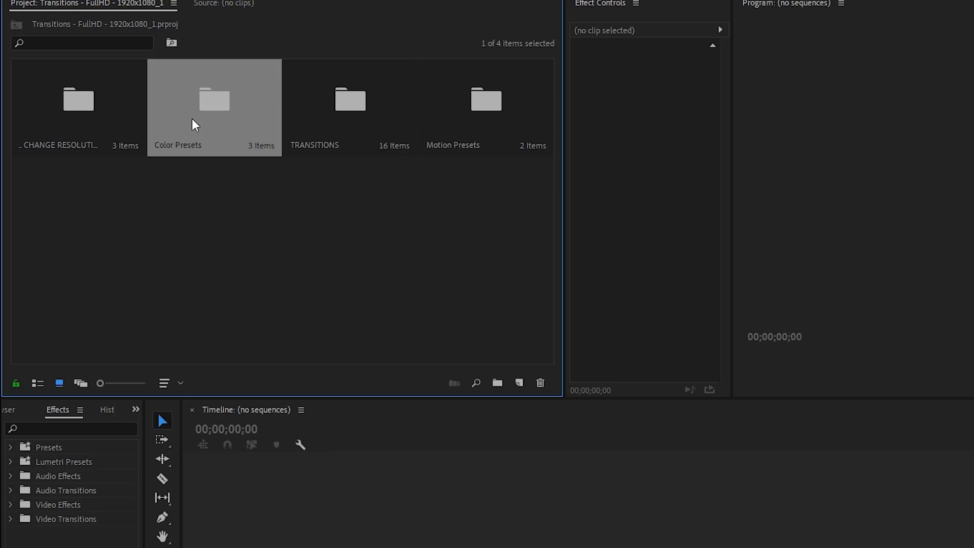
pyautogui.click(80, 105)
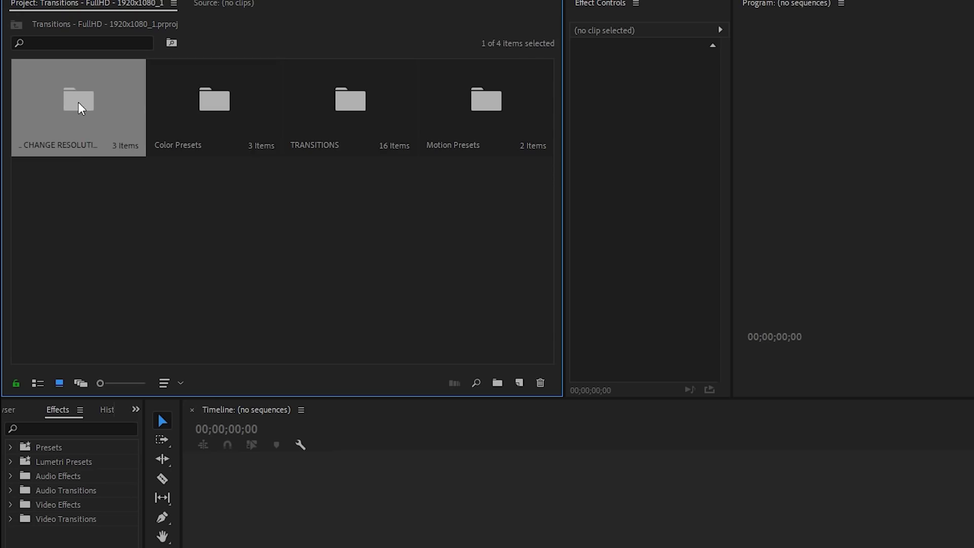
pyautogui.doubleClick(343, 113)
pyautogui.scroll(-2, 321, 147)
pyautogui.scroll(2, 311, 163)
pyautogui.click(39, 384)
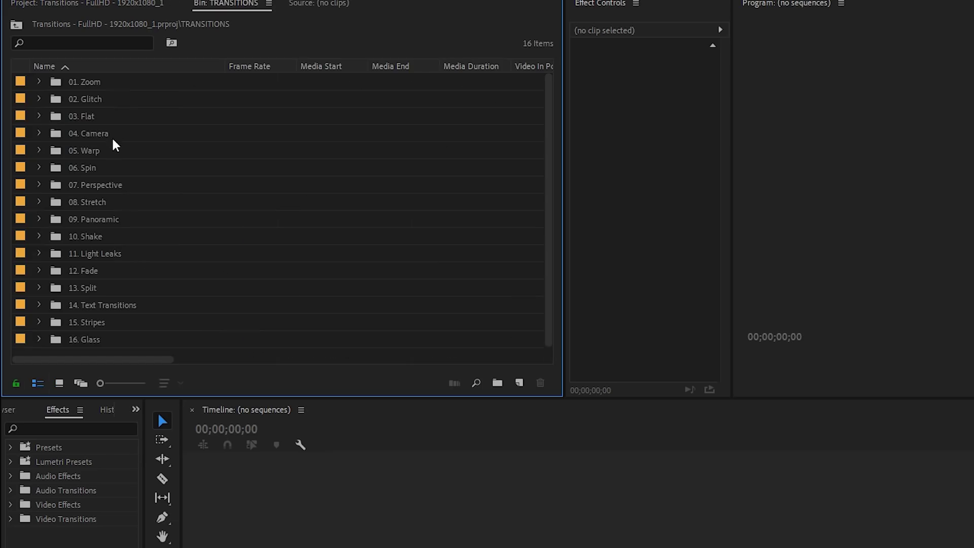
pyautogui.click(87, 345)
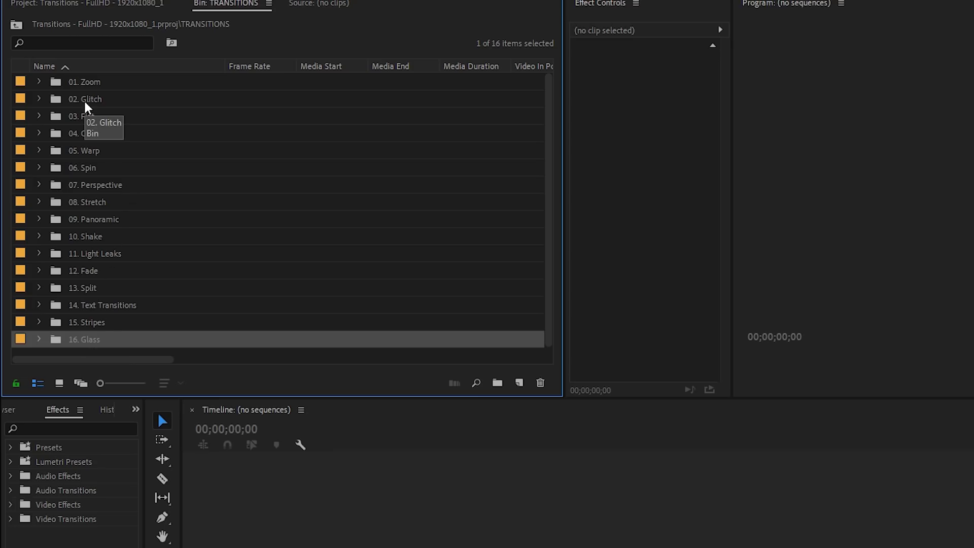
# Step: Go into the 01. Zoom folder and then its Lens zoom subfolder in thumbnail view
pyautogui.click(38, 82)
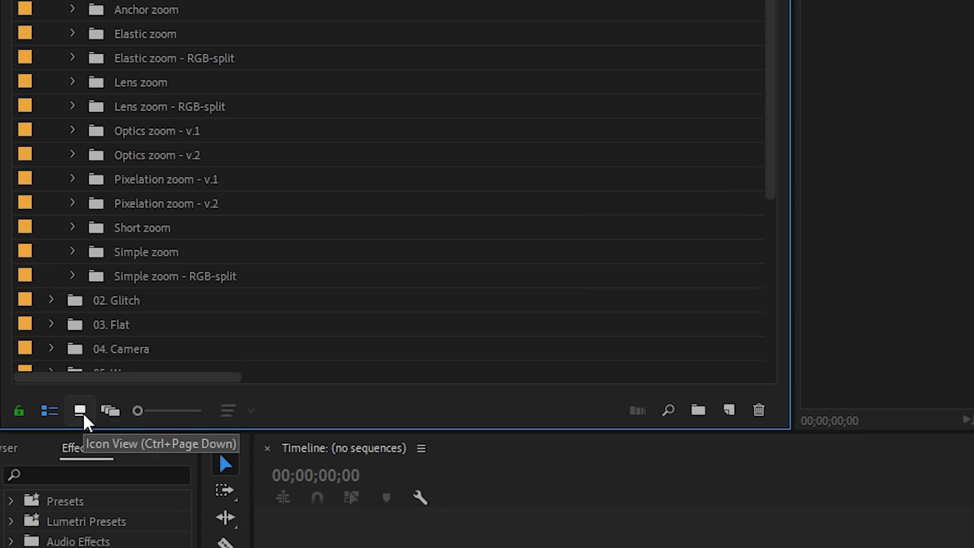
pyautogui.click(85, 415)
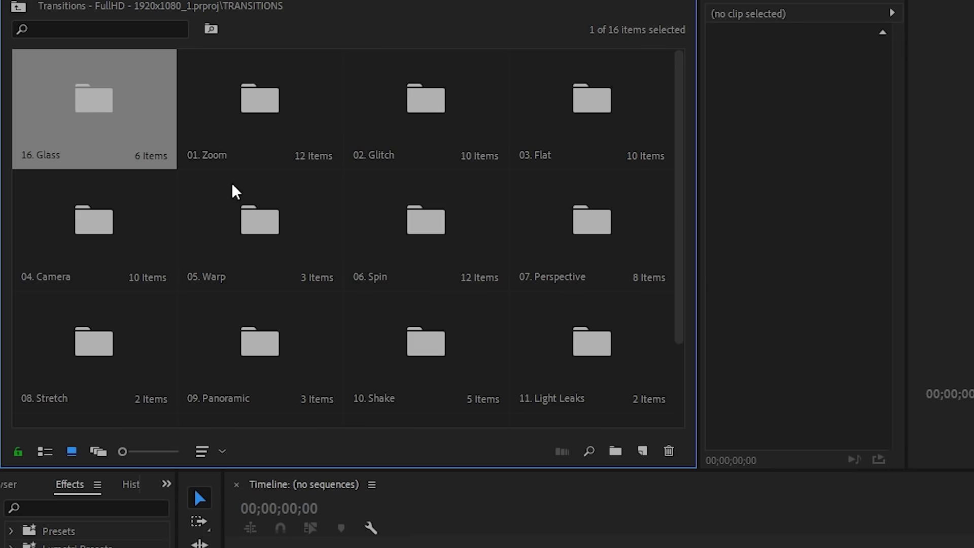
pyautogui.doubleClick(234, 120)
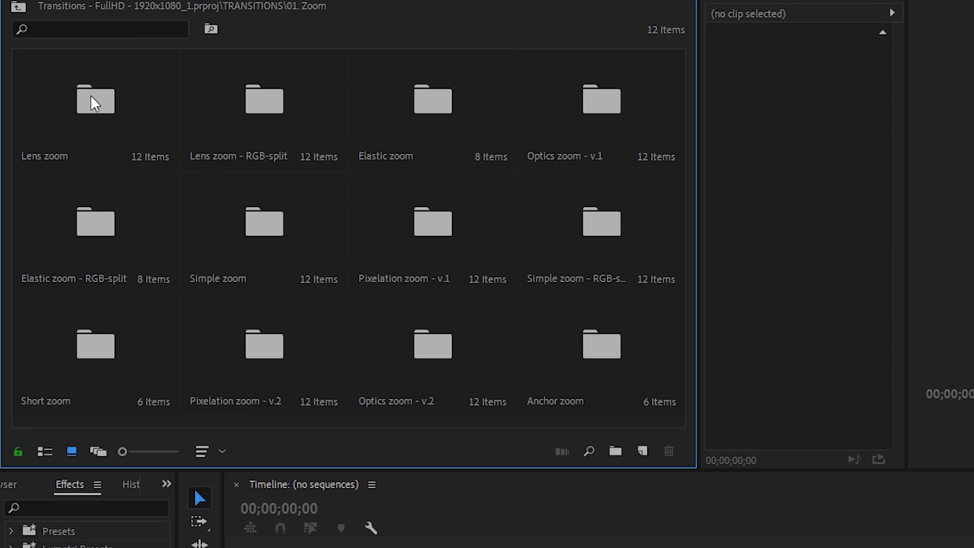
pyautogui.doubleClick(96, 117)
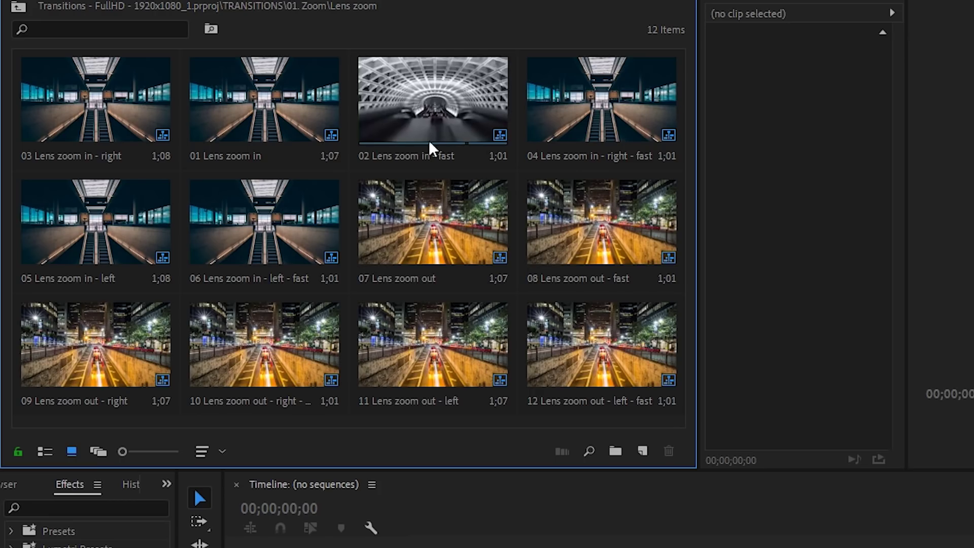
# Step: Open the 02 Lens zoom in - fast preset sequence and jump to frame 5
pyautogui.click(430, 140)
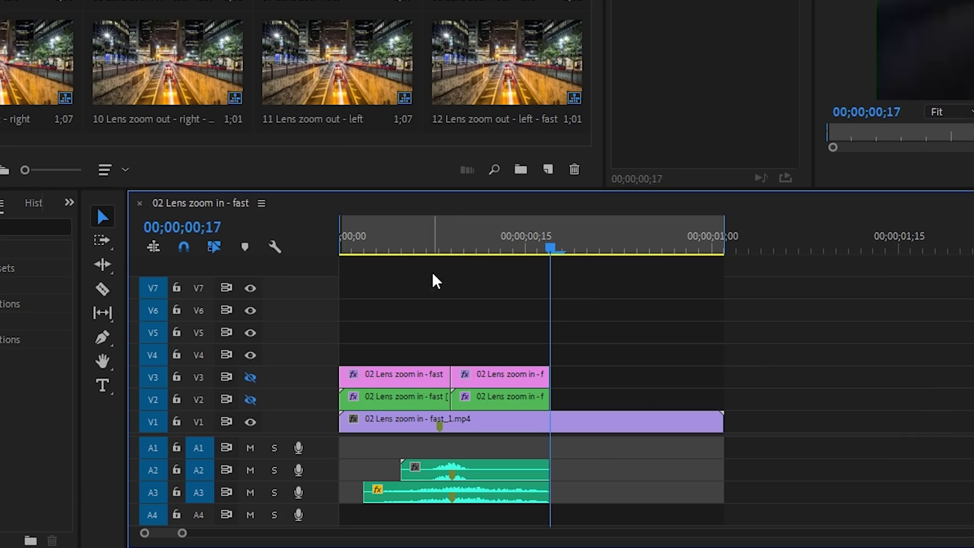
pyautogui.click(399, 251)
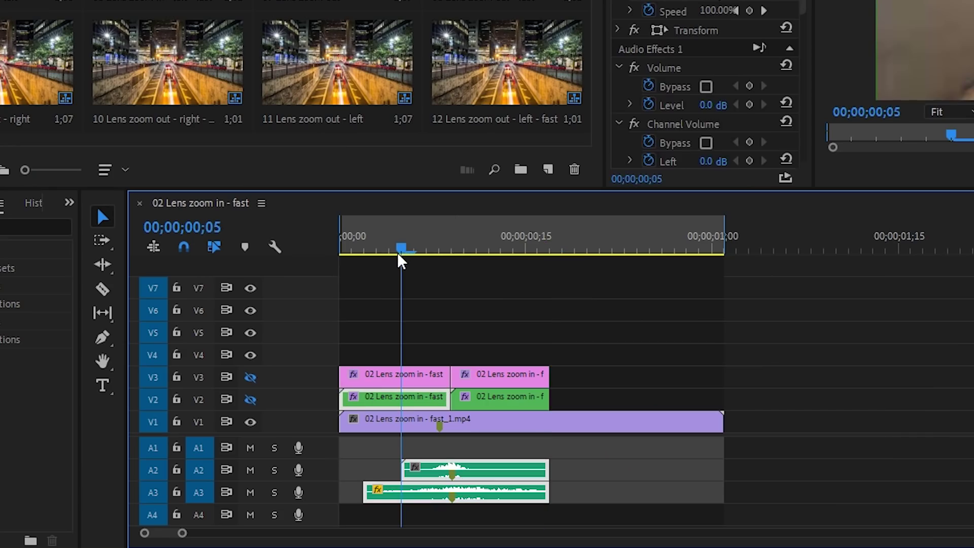
pyautogui.click(398, 428)
pyautogui.hotkey('ctrl', 'z')
# Step: Disable the V1 background clip, scrub the preset without it, then re-enable the clip
pyautogui.rightClick(287, 466)
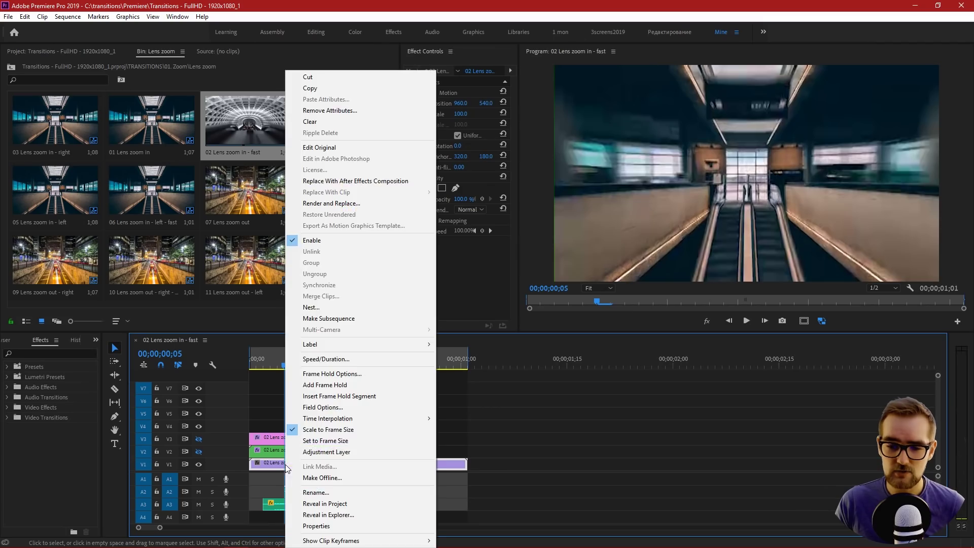
pyautogui.click(312, 240)
pyautogui.moveTo(285, 366)
pyautogui.mouseDown()
pyautogui.moveTo(251, 370)
pyautogui.moveTo(306, 371)
pyautogui.mouseUp()
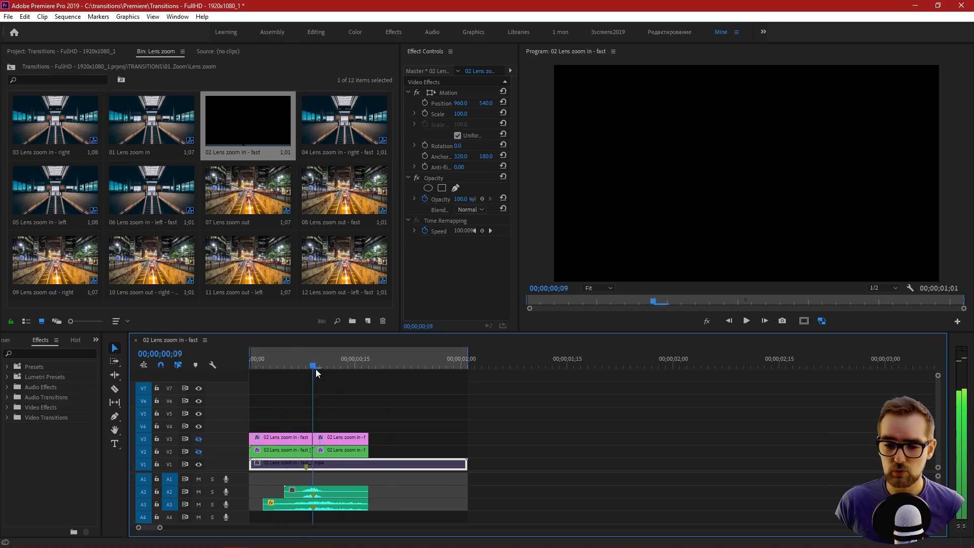
pyautogui.rightClick(287, 465)
pyautogui.click(312, 240)
pyautogui.click(284, 404)
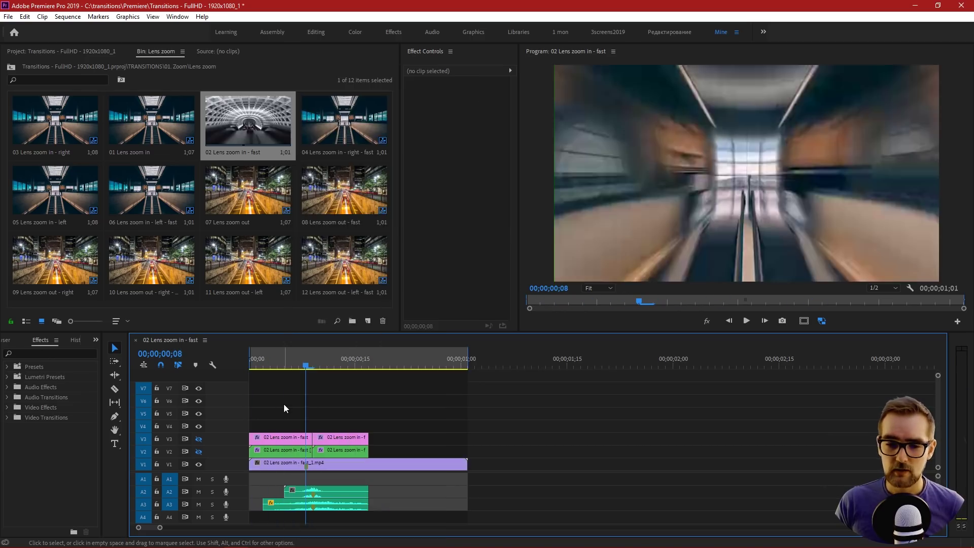
pyautogui.click(7, 17)
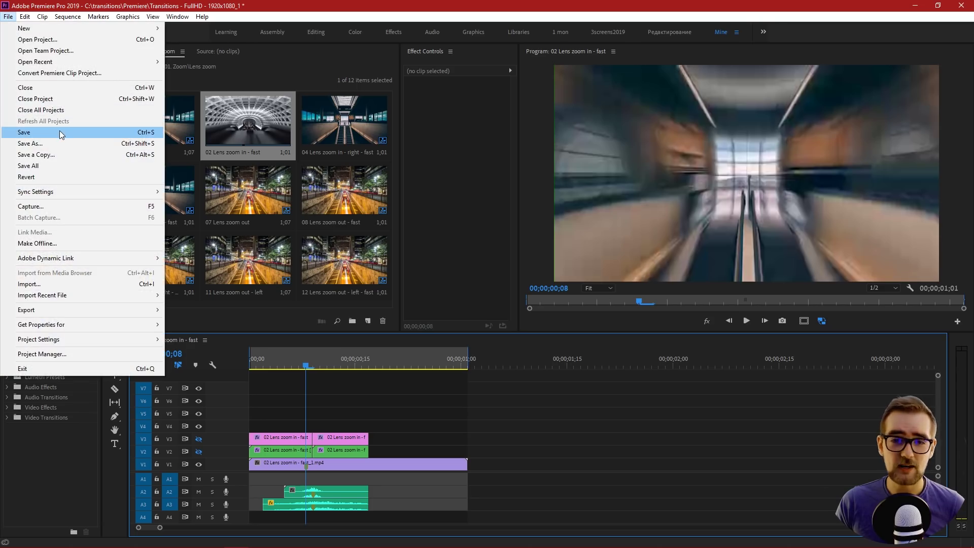
# Step: Save the transitions project over the existing file and close all open projects
pyautogui.click(59, 130)
pyautogui.click(400, 278)
pyautogui.click(530, 292)
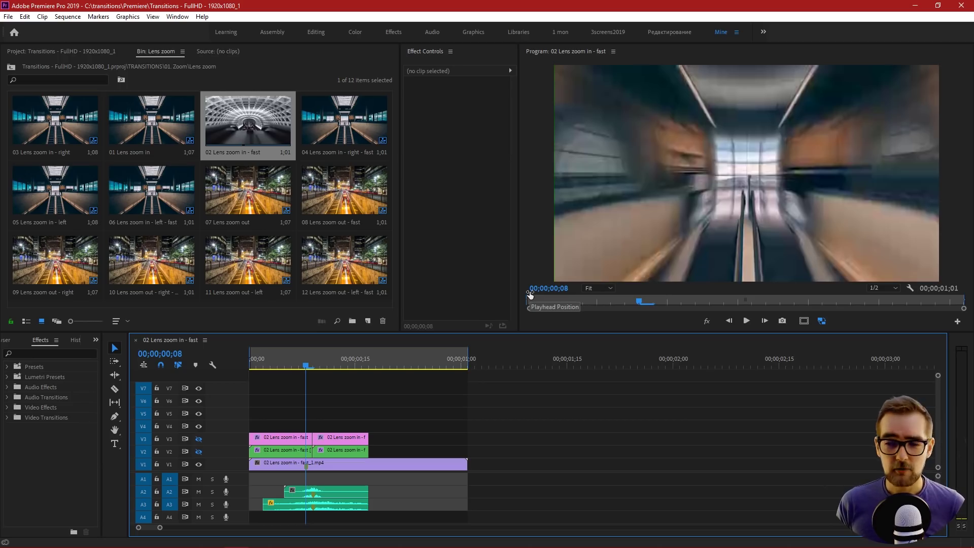
pyautogui.hotkey('alt', 'f')
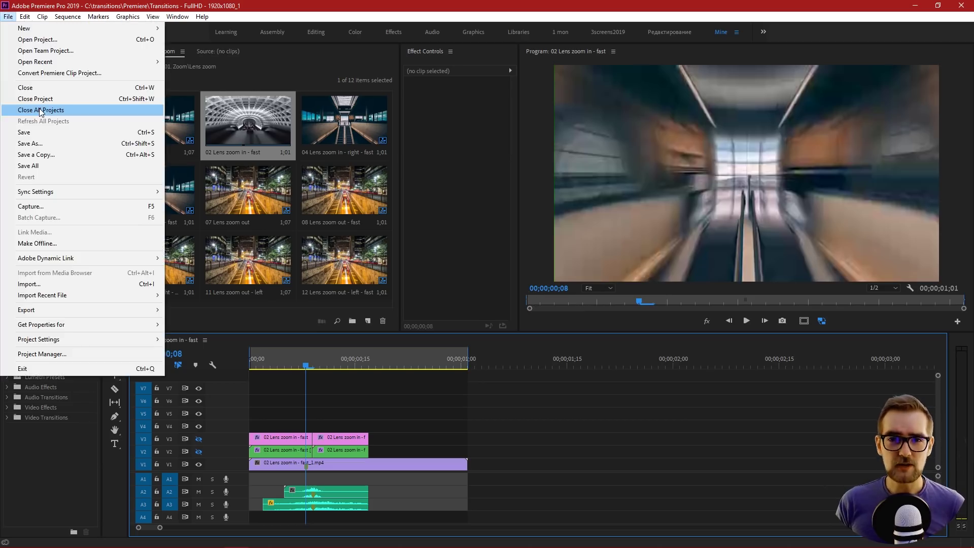
pyautogui.click(41, 110)
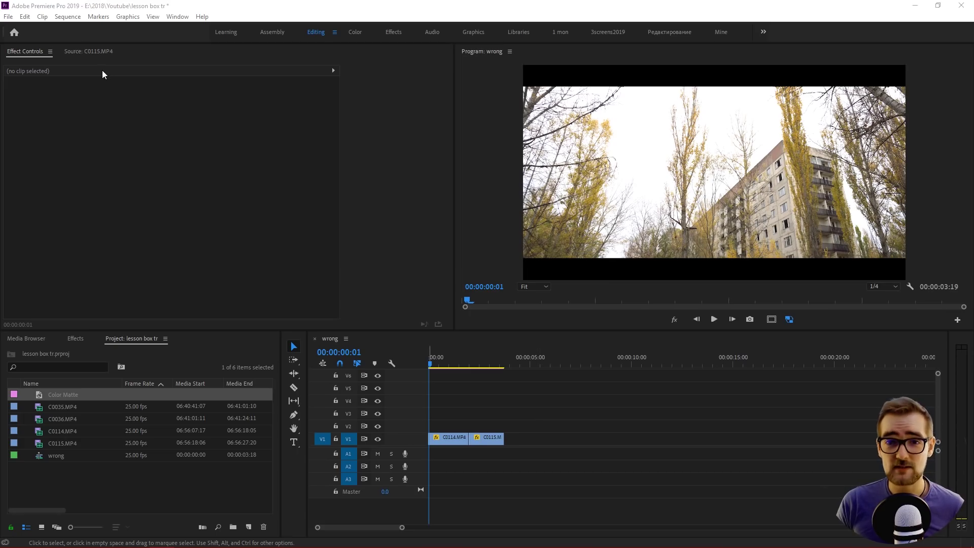
pyautogui.click(68, 16)
pyautogui.click(73, 26)
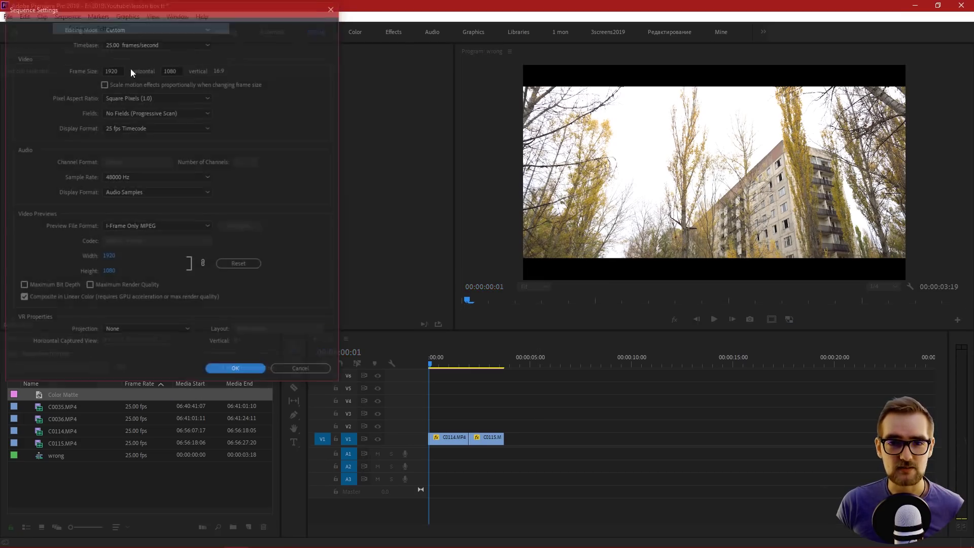
pyautogui.moveTo(224, 10); pyautogui.dragTo(410, 66)
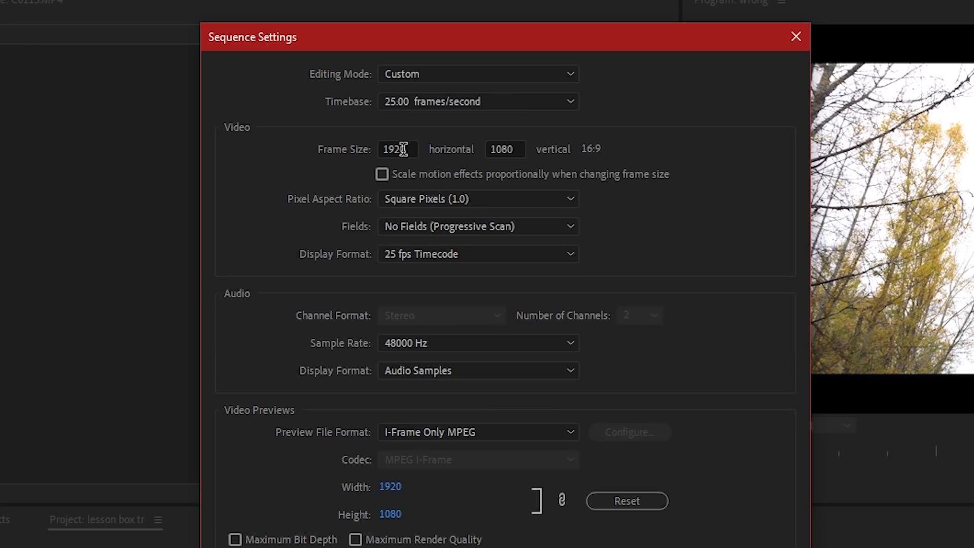
pyautogui.click(404, 148)
pyautogui.click(503, 150)
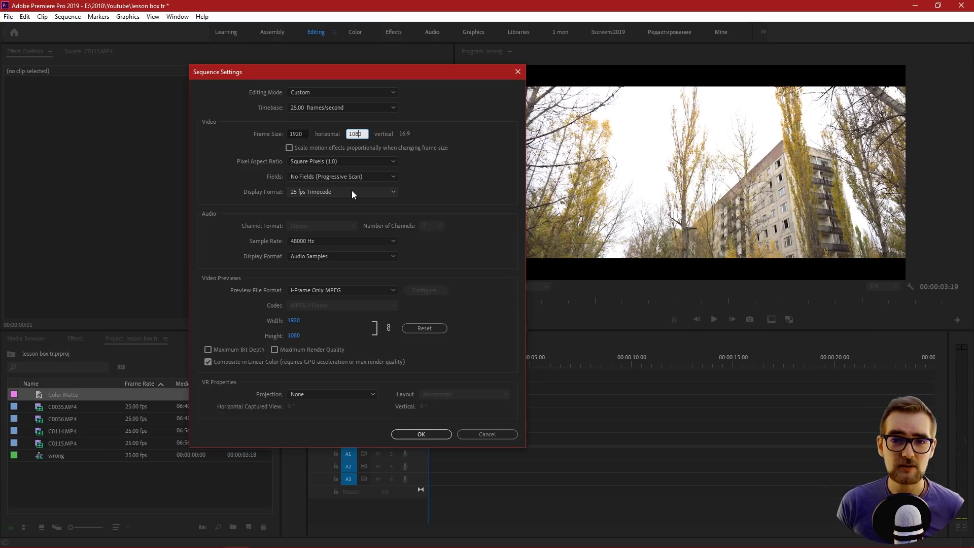
pyautogui.press('Return')
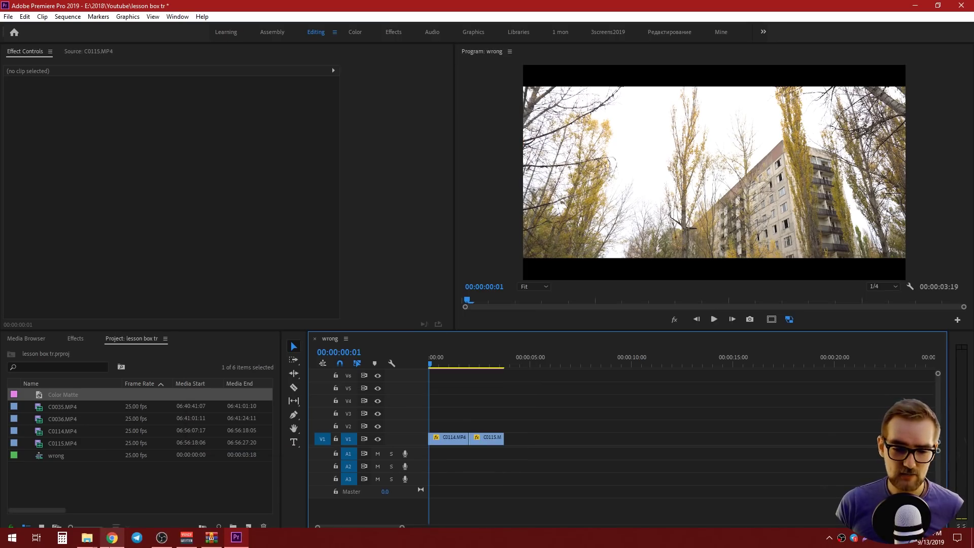
# Step: Drag Transitions - FullHD - 1920x1080_1.prproj from Explorer onto Premiere's Project panel
pyautogui.moveTo(96, 542)
pyautogui.click(201, 493)
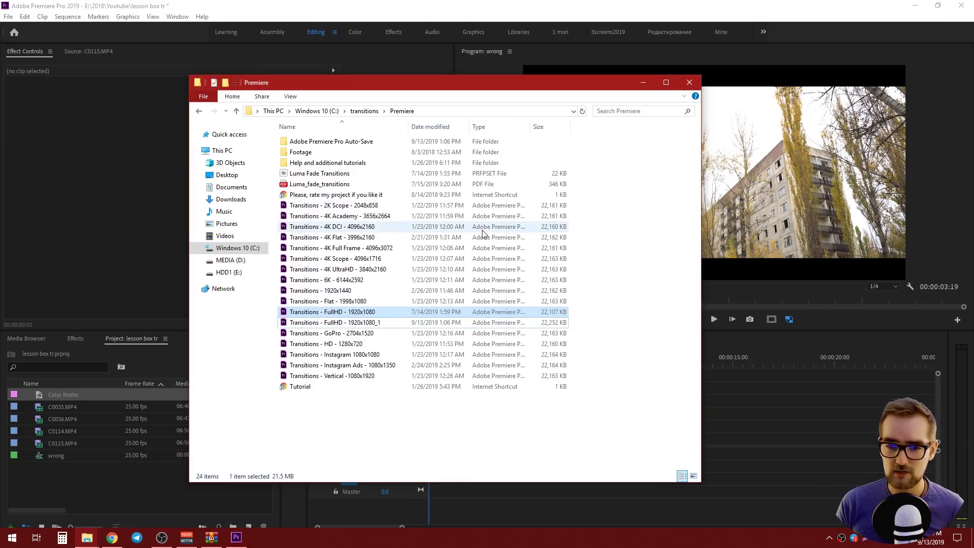
pyautogui.click(377, 323)
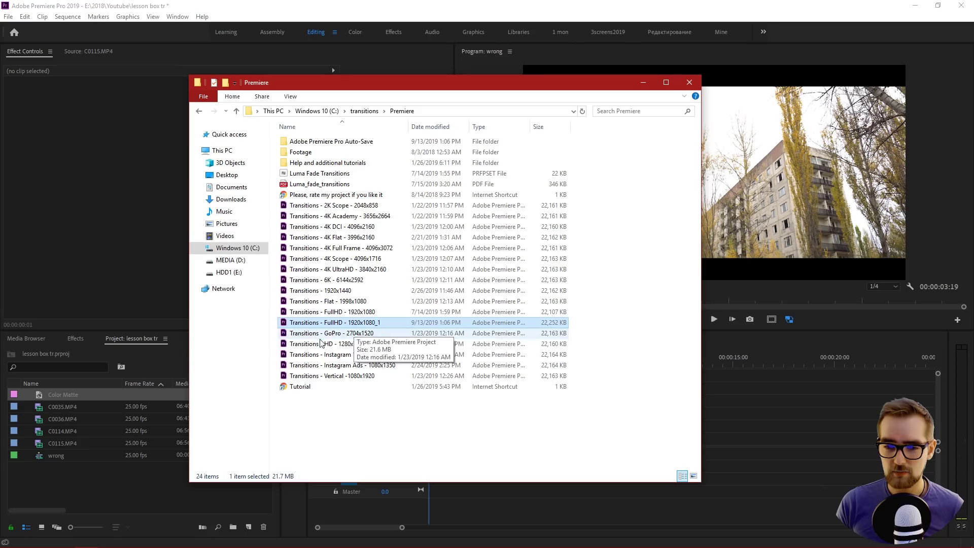
pyautogui.moveTo(305, 326); pyautogui.dragTo(142, 487)
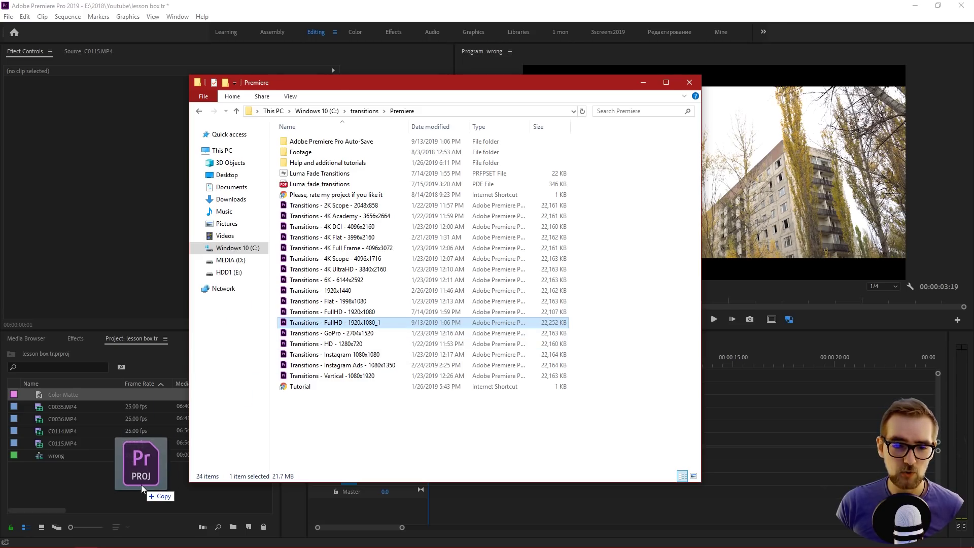
pyautogui.moveTo(142, 486)
pyautogui.mouseDown()
pyautogui.moveTo(109, 480)
pyautogui.moveTo(123, 478)
pyautogui.mouseUp()
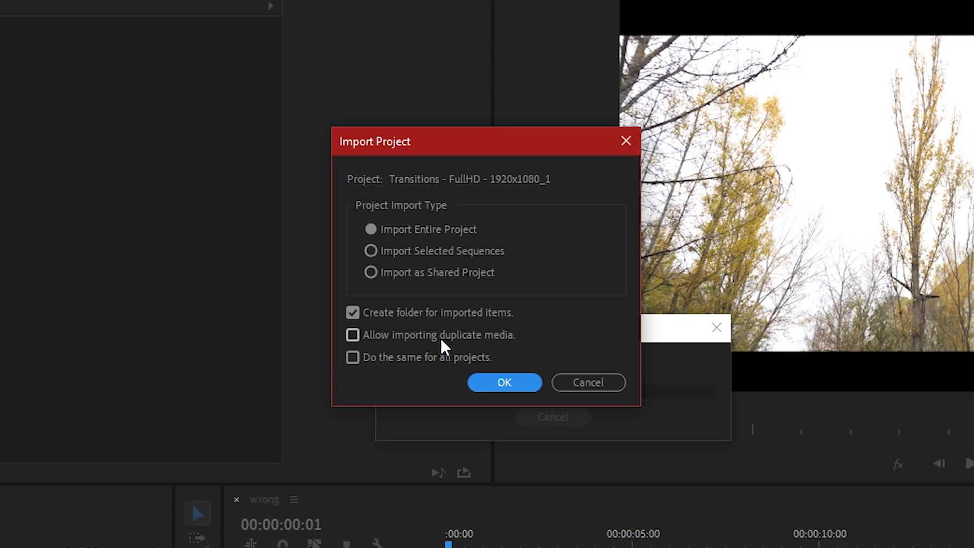
# Step: Import the entire transitions project with Allow importing duplicate media ticked
pyautogui.click(352, 335)
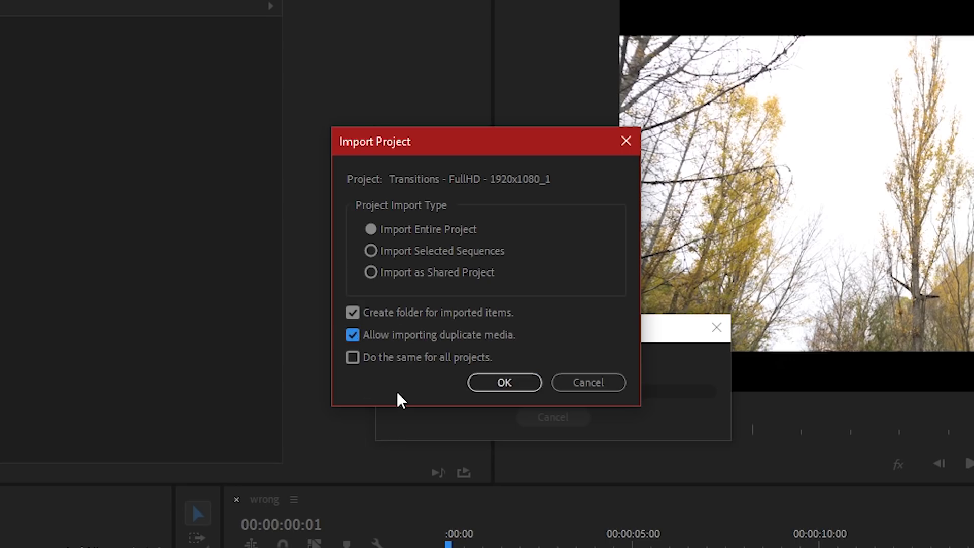
pyautogui.click(490, 386)
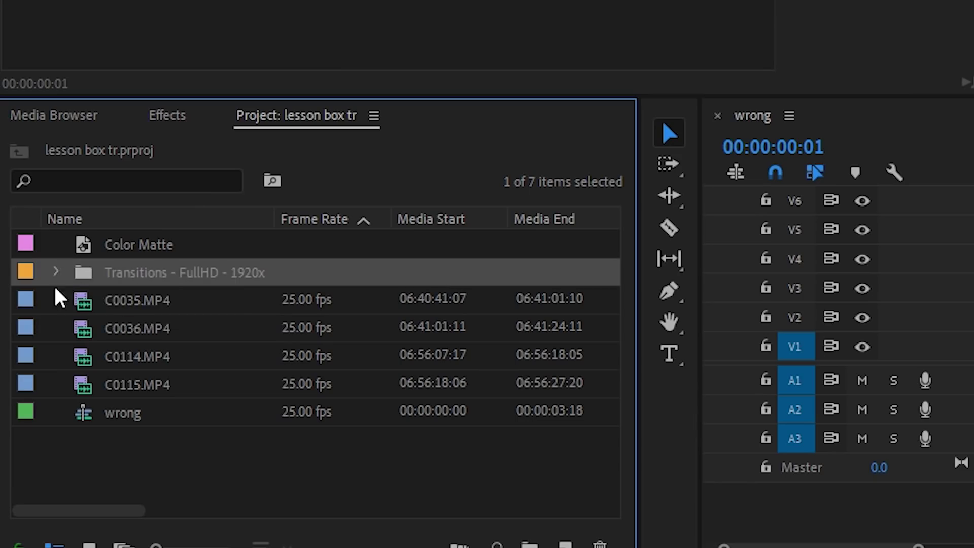
# Step: Open the imported Transitions folder in Icon View and enter its TRANSITIONS folder
pyautogui.keyDown('ctrl'); pyautogui.click(54, 272); pyautogui.keyUp('ctrl')
pyautogui.doubleClick(71, 277)
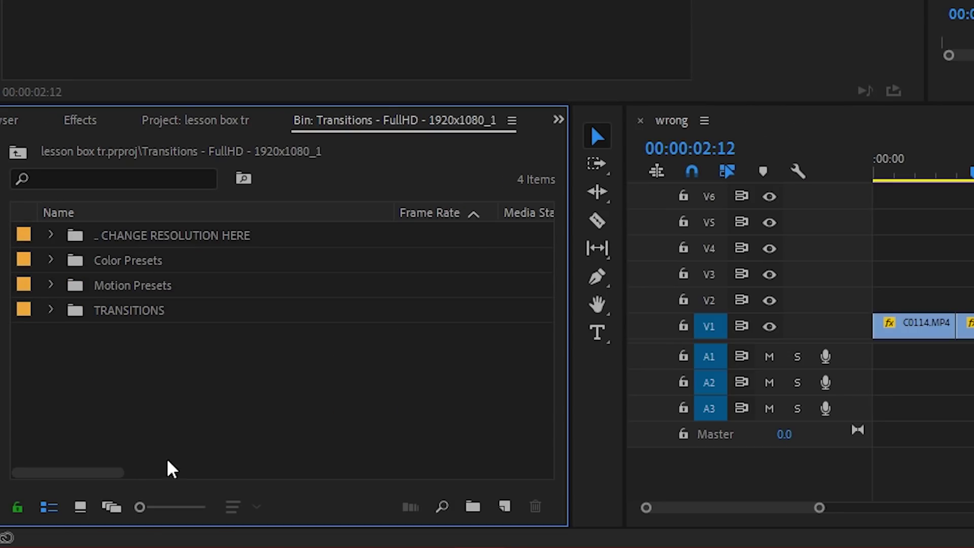
pyautogui.click(81, 508)
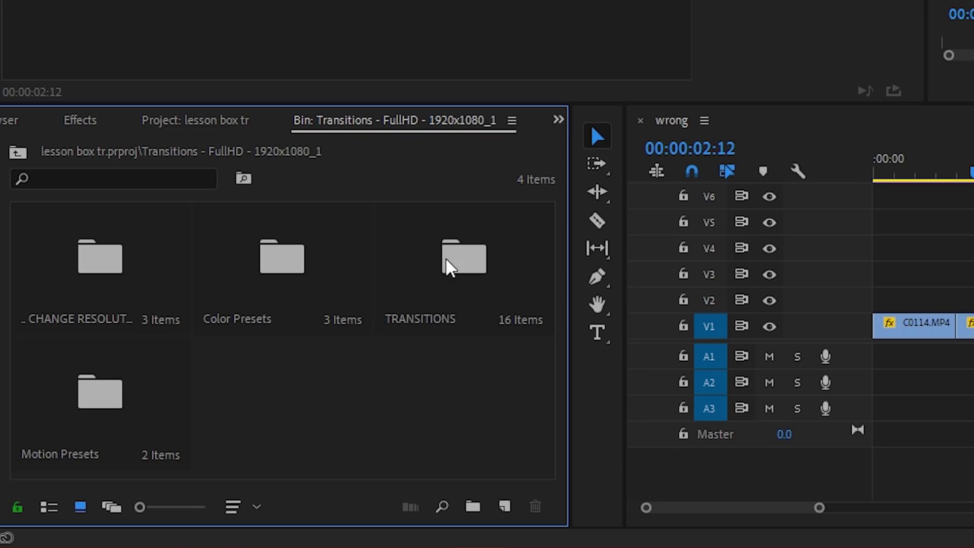
pyautogui.doubleClick(447, 266)
pyautogui.scroll(-5, 142, 294)
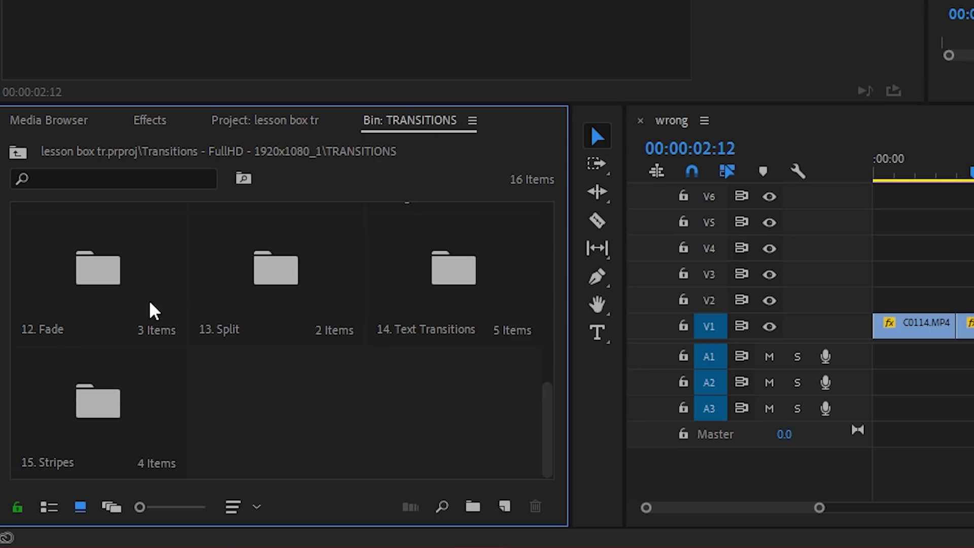
pyautogui.scroll(5, 153, 311)
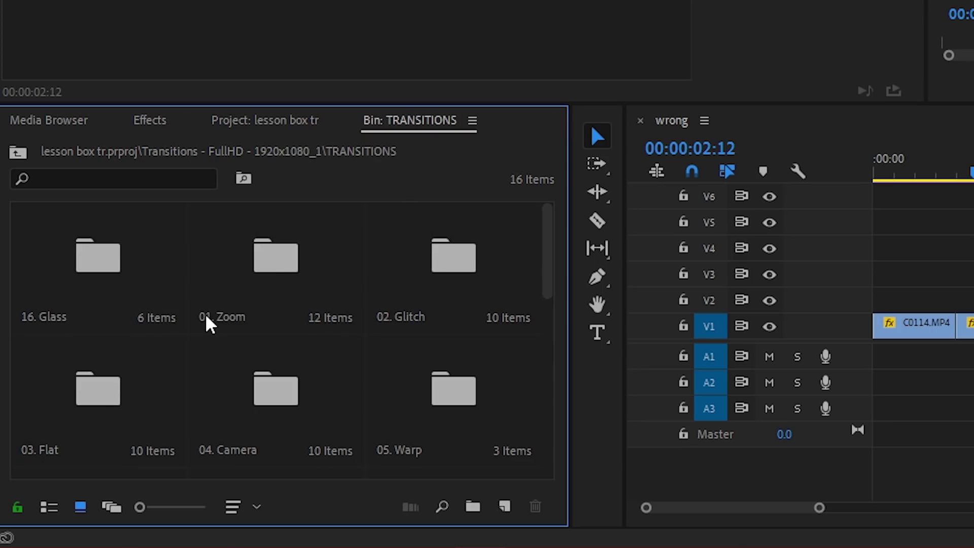
pyautogui.scroll(-1, 550, 269)
# Step: Move the playhead to 00:00:02:08 and open 07. Perspective > Perspective - In
pyautogui.click(953, 154)
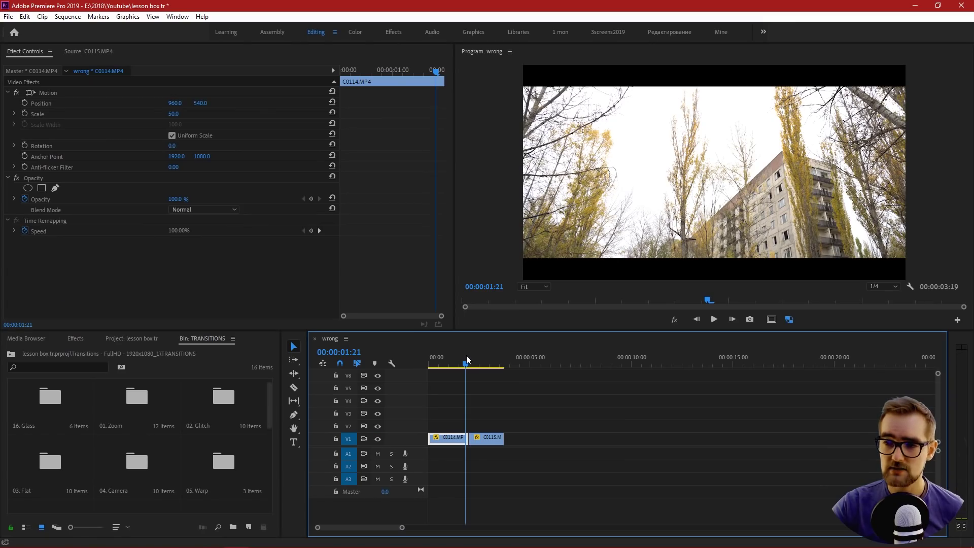
pyautogui.moveTo(467, 359); pyautogui.dragTo(477, 365)
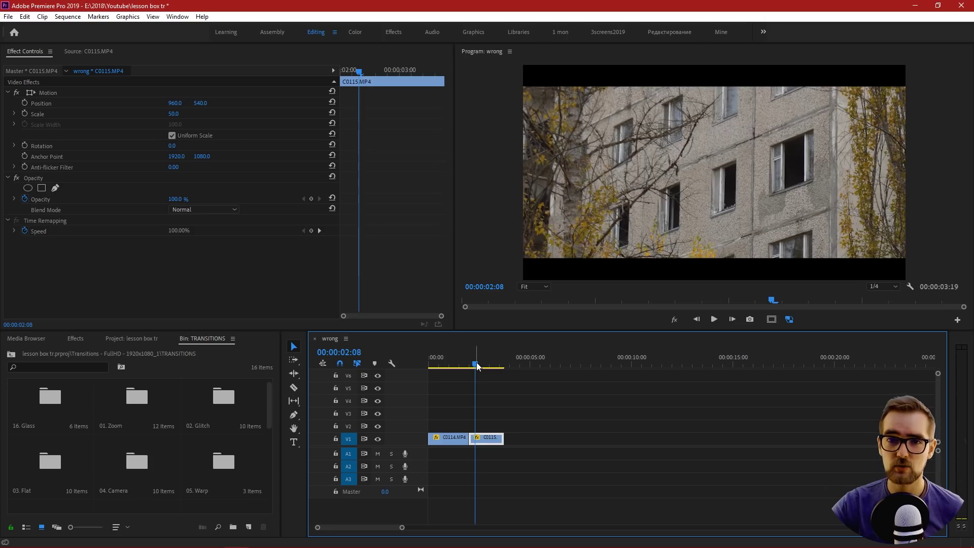
pyautogui.moveTo(269, 415); pyautogui.dragTo(271, 449)
pyautogui.doubleClick(133, 416)
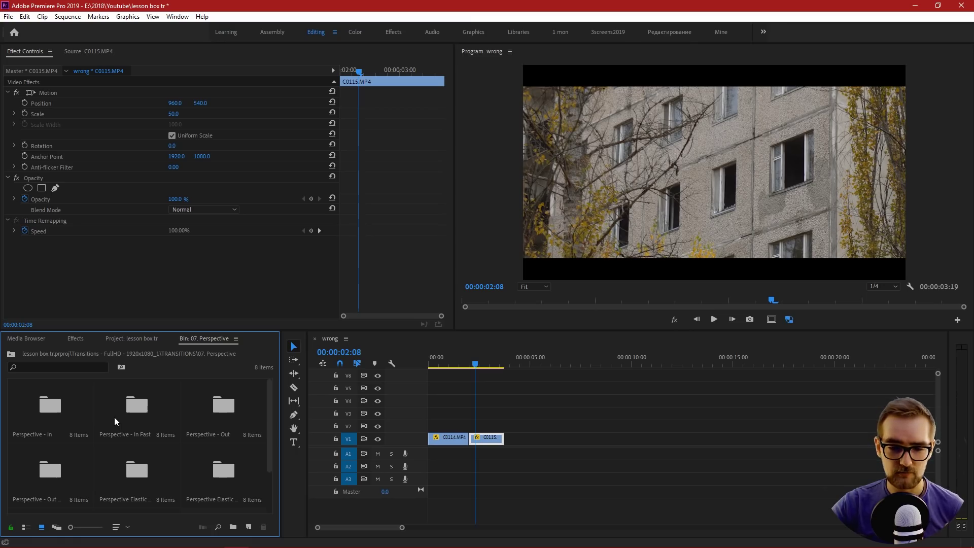
pyautogui.doubleClick(50, 406)
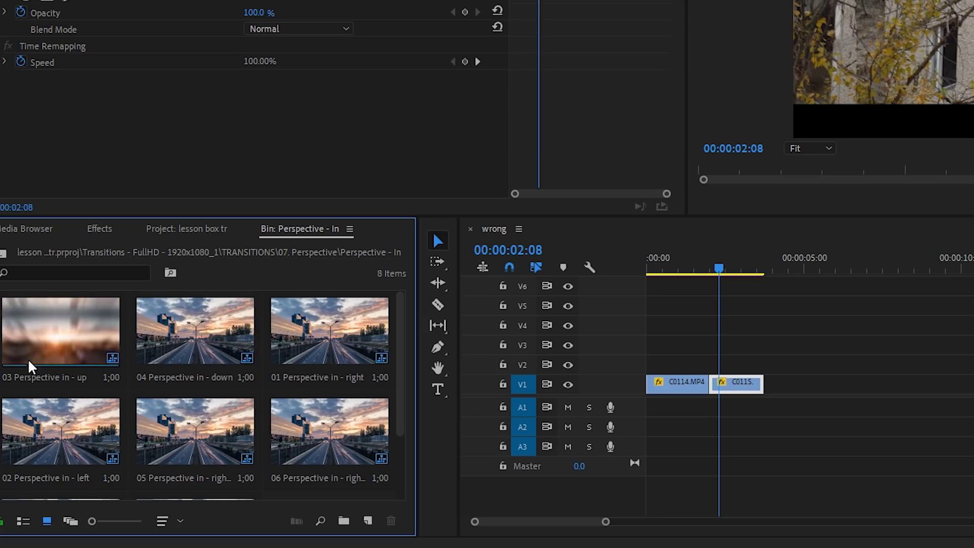
pyautogui.scroll(-2, 178, 434)
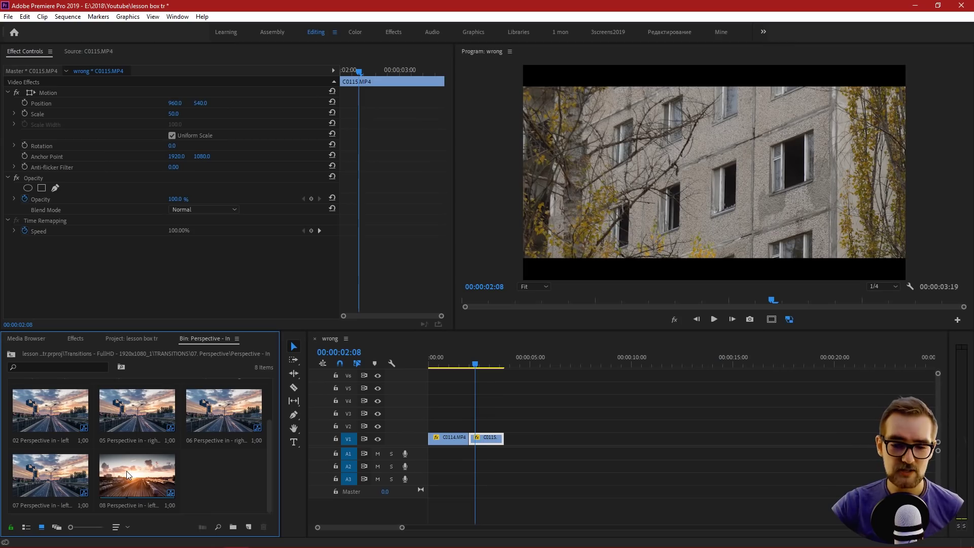
# Step: Lay the 08 Perspective in - left preset on V2 above the C0114/C0115 cut
pyautogui.click(131, 483)
pyautogui.moveTo(130, 483); pyautogui.dragTo(477, 429)
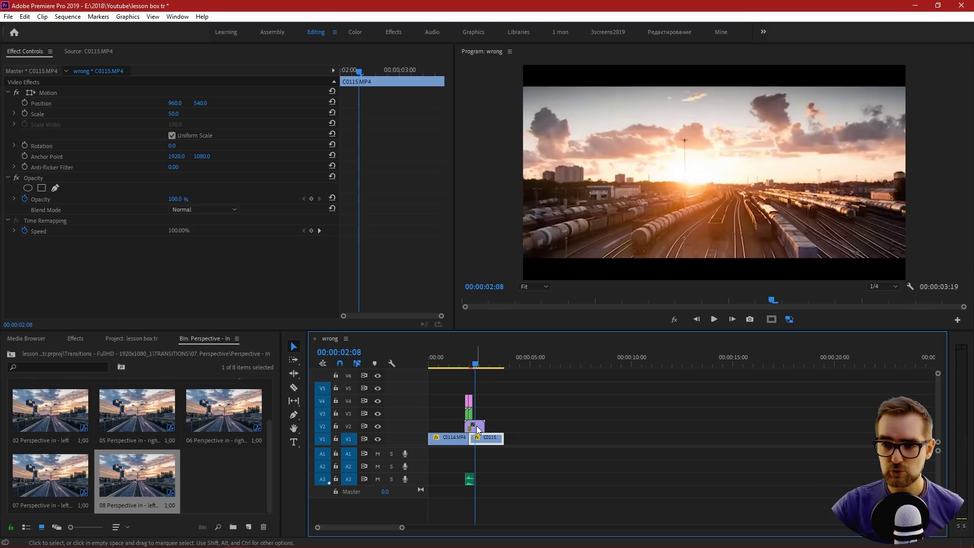
pyautogui.click(477, 427)
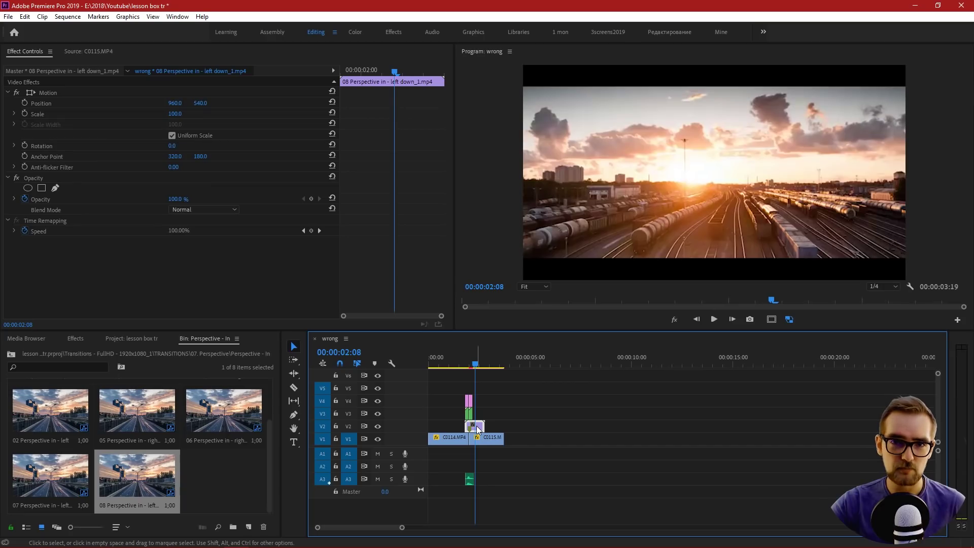
# Step: Zoom in on the cut, undo the 08 Perspective clip, and park the playhead before the cut
pyautogui.press('=')
pyautogui.press('=')
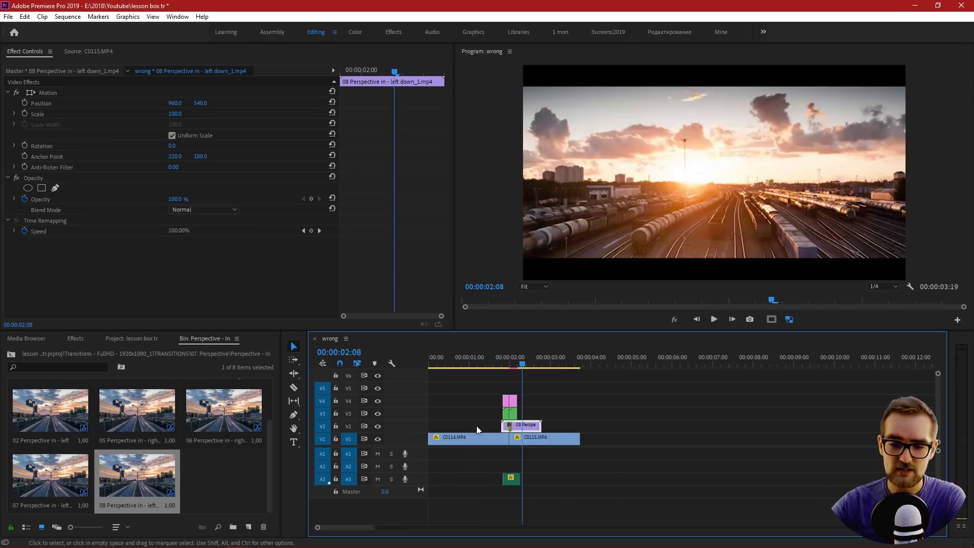
pyautogui.press('=')
pyautogui.press('=')
pyautogui.click(708, 418)
pyautogui.click(709, 425)
pyautogui.hotkey('ctrl', 'z')
pyautogui.click(574, 365)
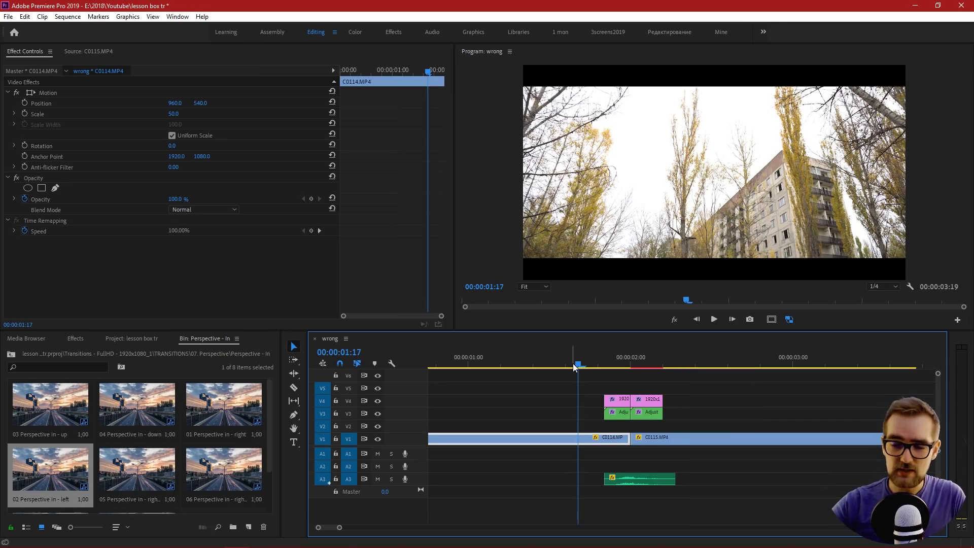
# Step: Select the V3–V4 transition layers and A3 sound at the C0114/C0115 cut, shift them, and toggle snapping
pyautogui.moveTo(573, 363); pyautogui.dragTo(591, 363)
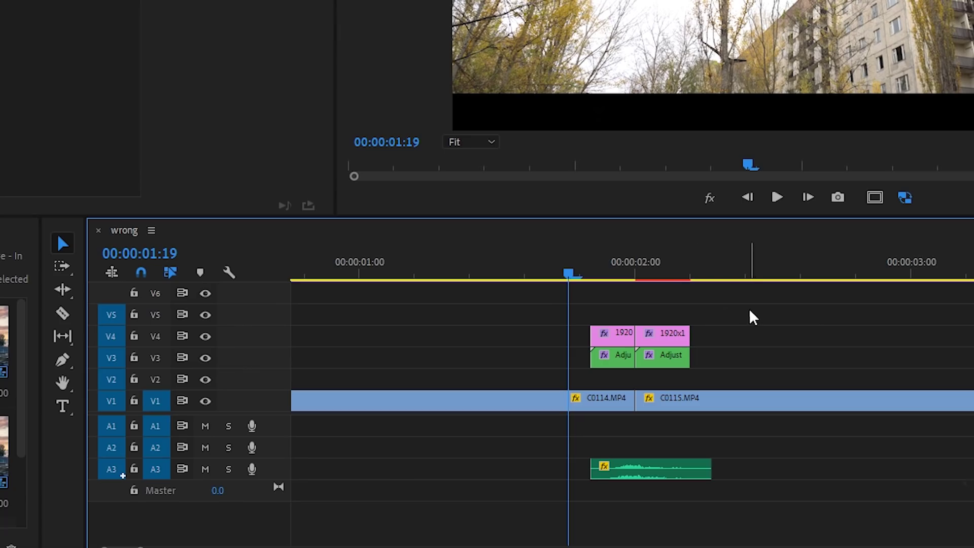
pyautogui.moveTo(750, 315); pyautogui.dragTo(556, 350)
pyautogui.moveTo(651, 340); pyautogui.dragTo(657, 345)
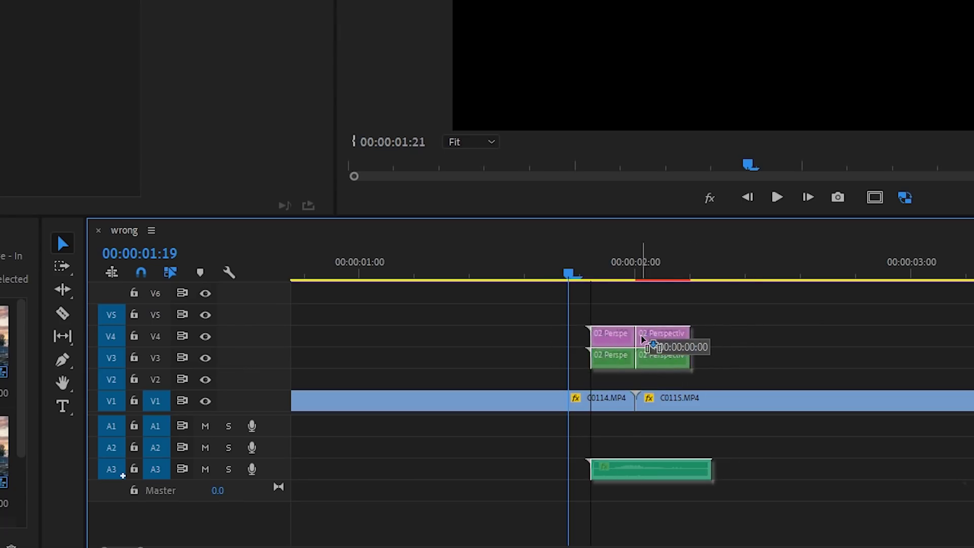
pyautogui.moveTo(657, 345)
pyautogui.mouseDown()
pyautogui.moveTo(646, 342)
pyautogui.moveTo(662, 339)
pyautogui.mouseUp()
pyautogui.click(141, 273)
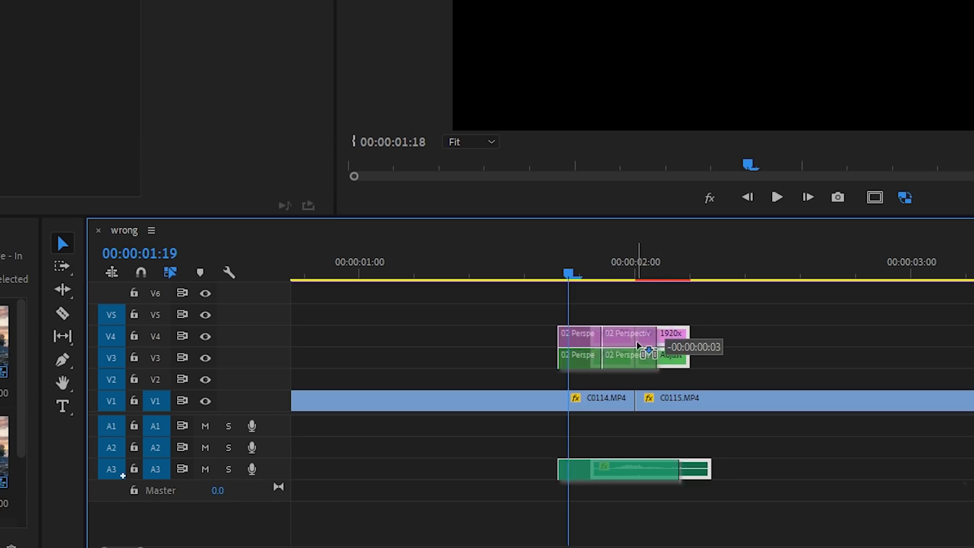
pyautogui.moveTo(662, 339); pyautogui.dragTo(662, 343)
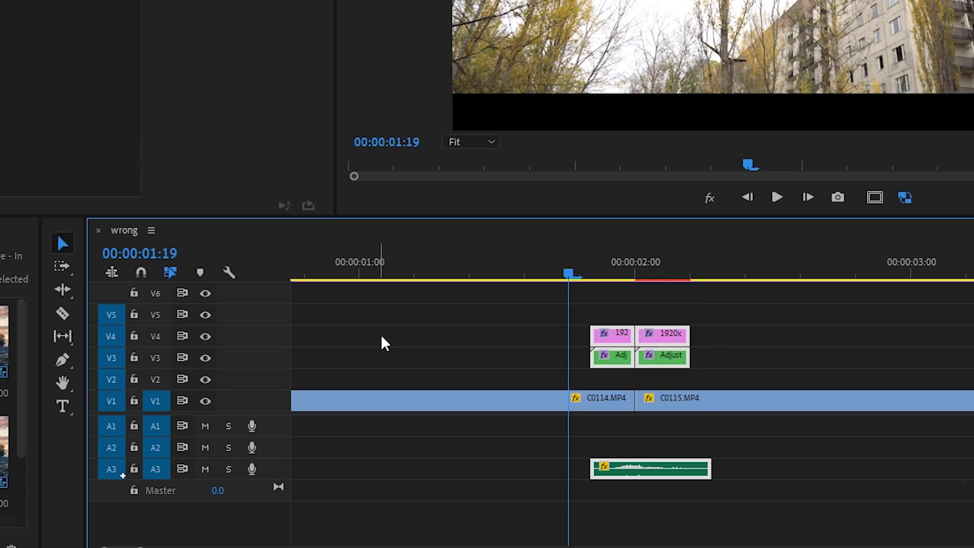
pyautogui.click(436, 320)
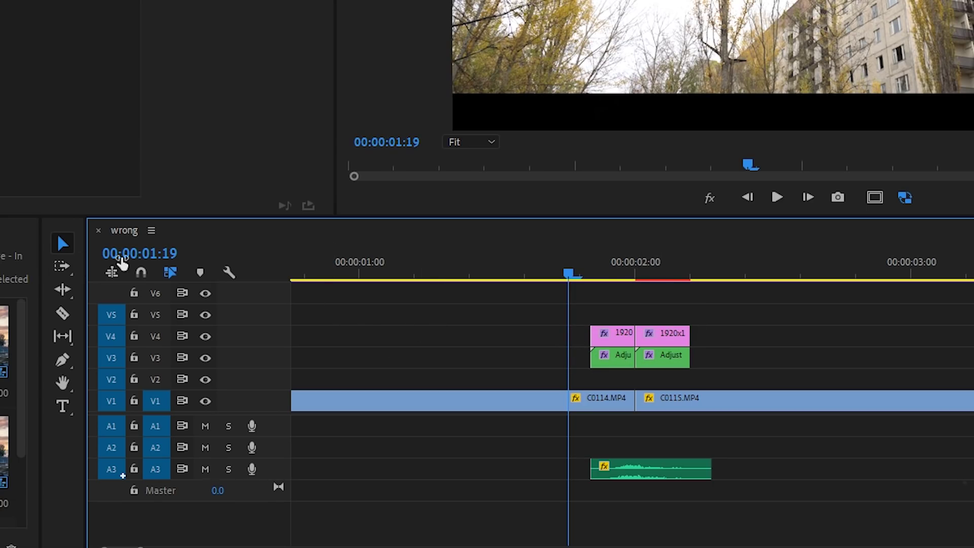
pyautogui.click(141, 273)
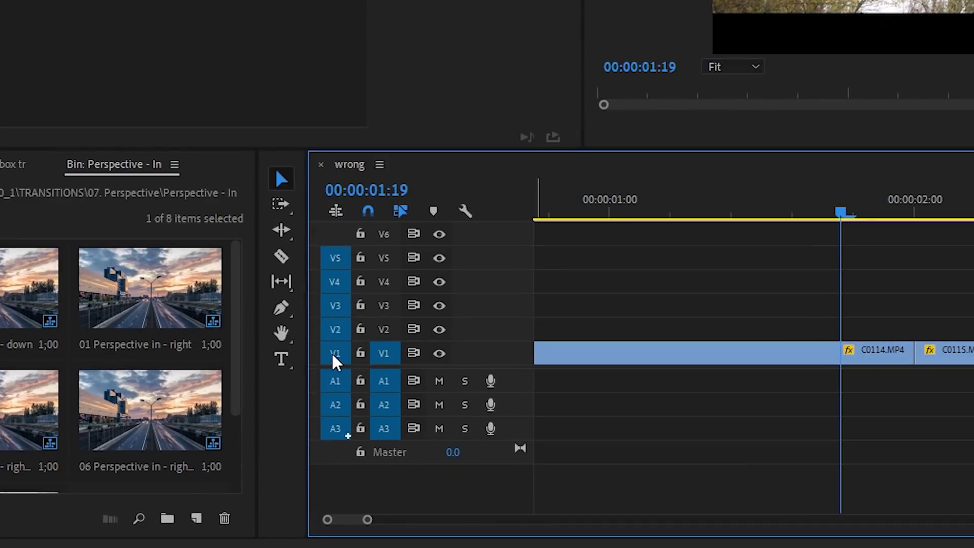
pyautogui.click(334, 362)
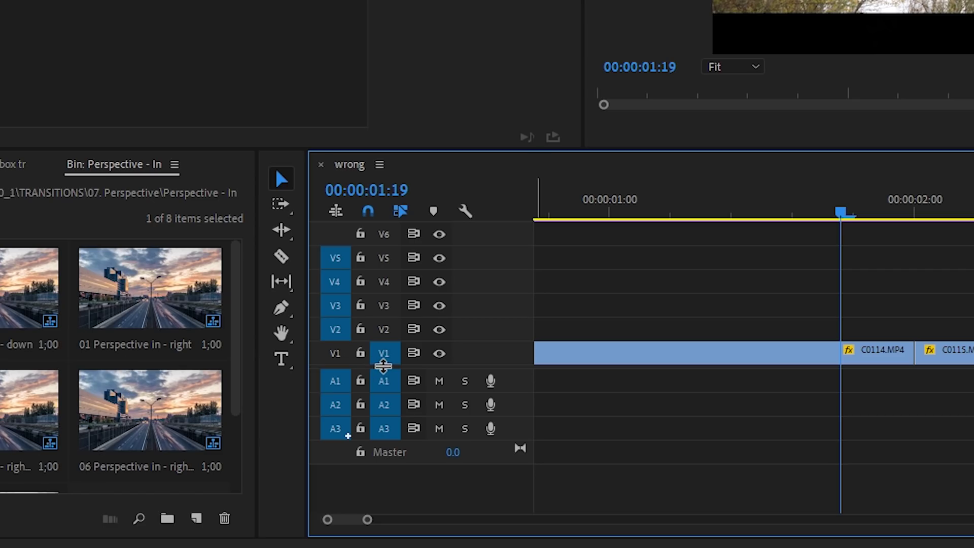
pyautogui.moveTo(29, 288); pyautogui.dragTo(933, 292)
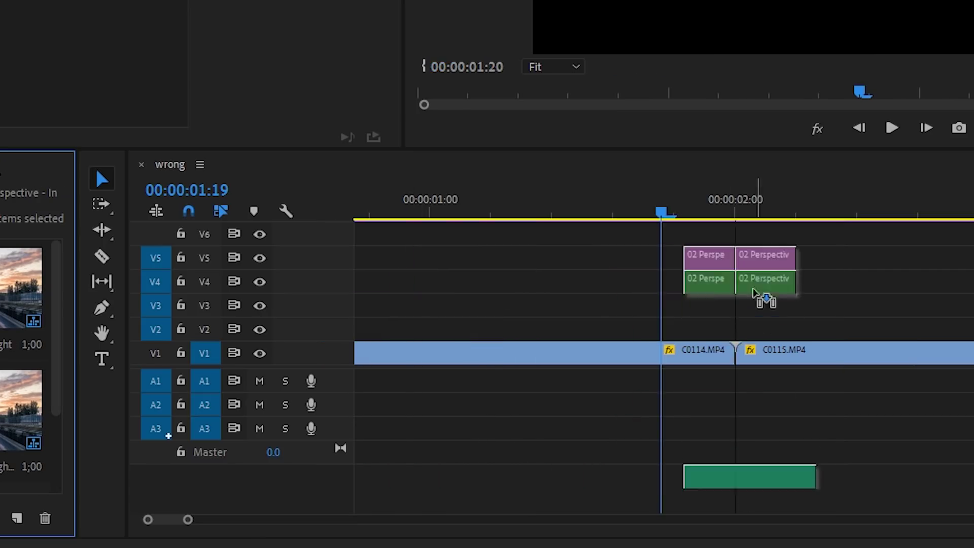
pyautogui.moveTo(752, 291); pyautogui.dragTo(756, 335)
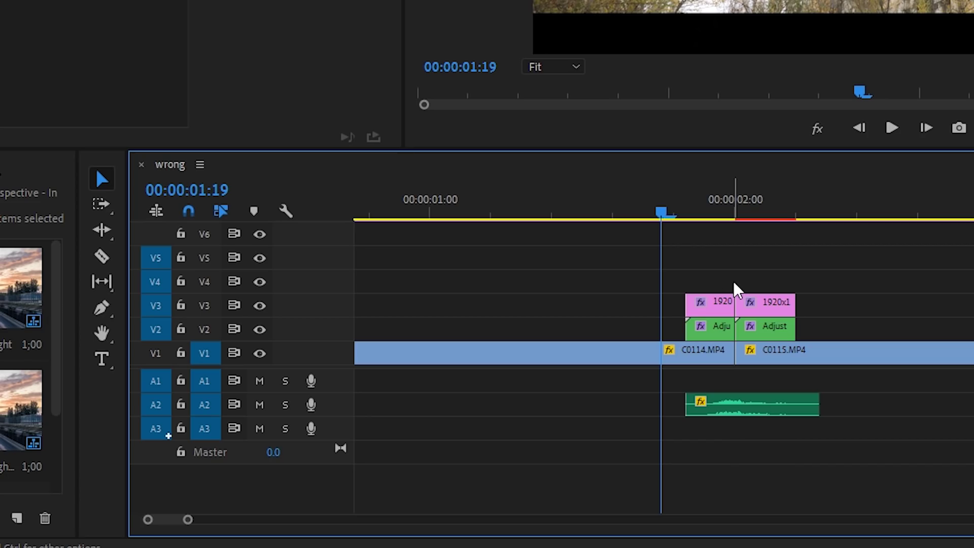
pyautogui.click(657, 208)
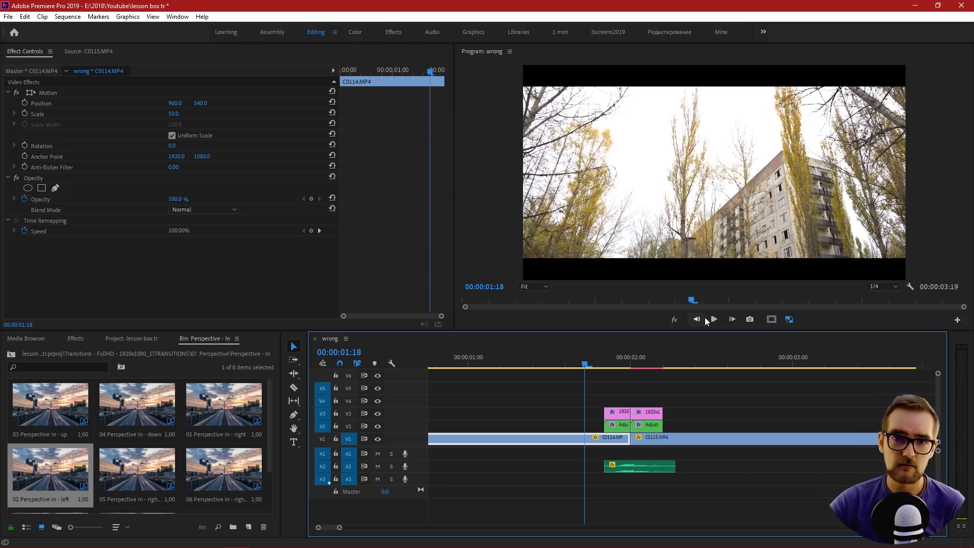
pyautogui.hotkey('ctrl', 'z')
# Step: Drop 02 Perspective in - left as a nested clip on V2, aligned to the playhead at 01:19
pyautogui.moveTo(47, 471); pyautogui.dragTo(573, 431)
pyautogui.moveTo(561, 363); pyautogui.dragTo(636, 385)
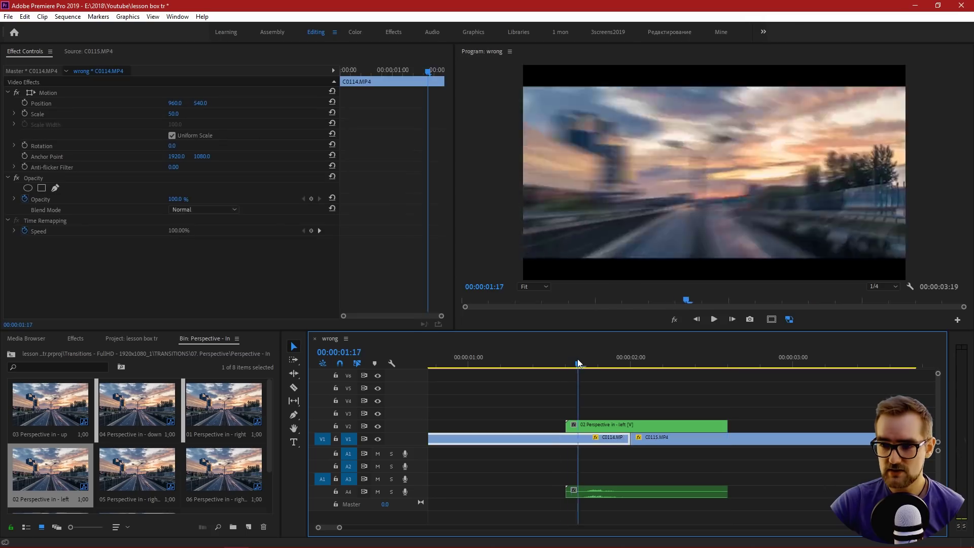
pyautogui.click(618, 427)
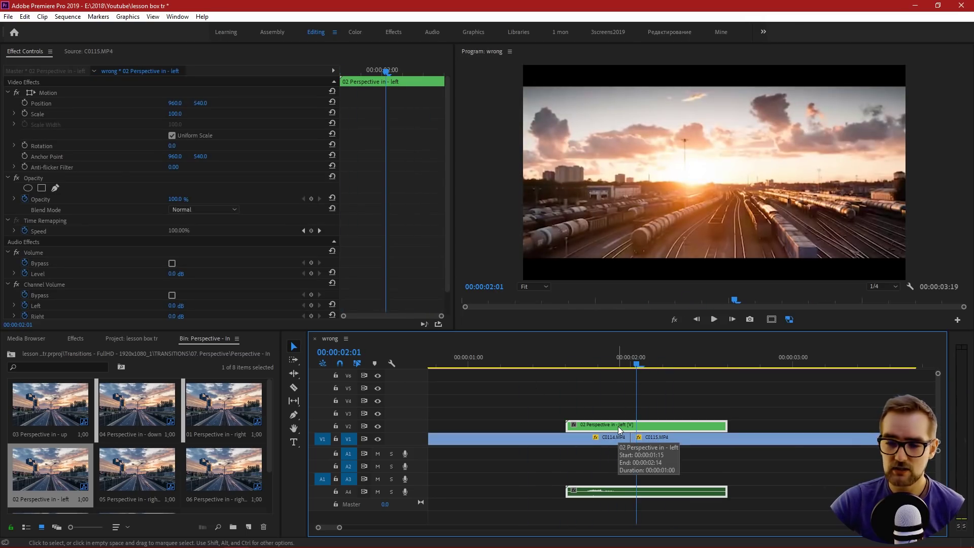
pyautogui.moveTo(619, 364); pyautogui.dragTo(597, 371)
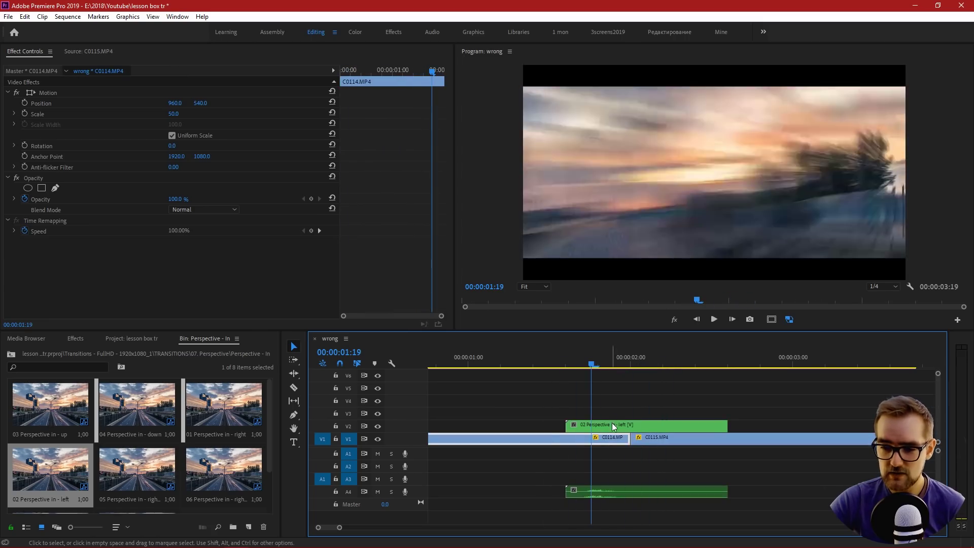
pyautogui.moveTo(607, 425); pyautogui.dragTo(633, 425)
pyautogui.click(640, 415)
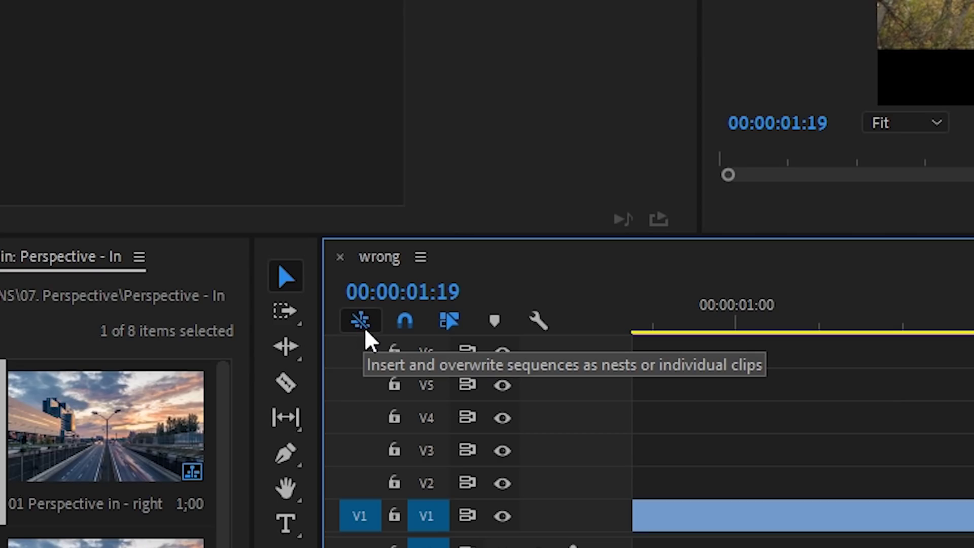
# Step: Turn off nesting for inserted sequences and drop the Perspective preset as separate clips at the playhead
pyautogui.click(366, 332)
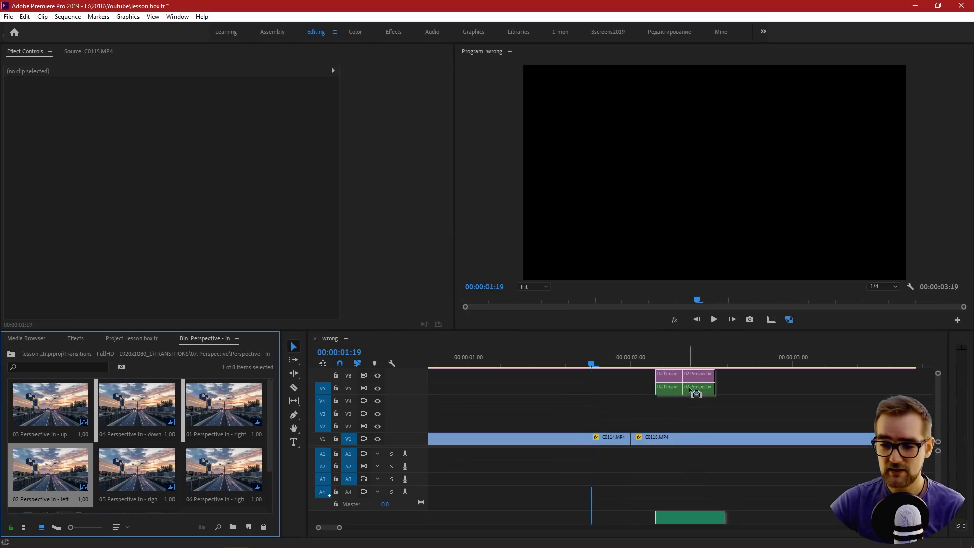
pyautogui.moveTo(50, 469); pyautogui.dragTo(693, 411)
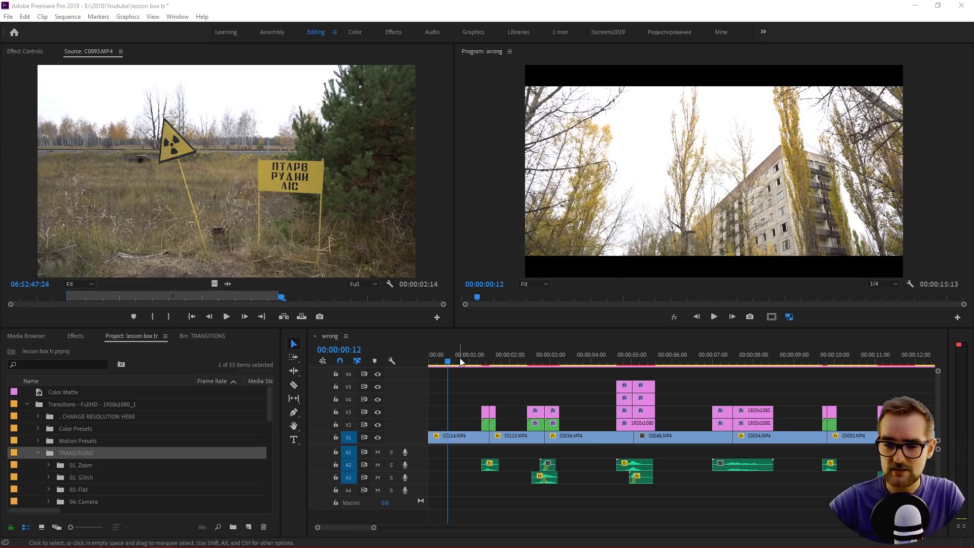
# Step: Preview the first transition at the C0114/C0115 cut, then return the playhead before the cut
pyautogui.click(460, 438)
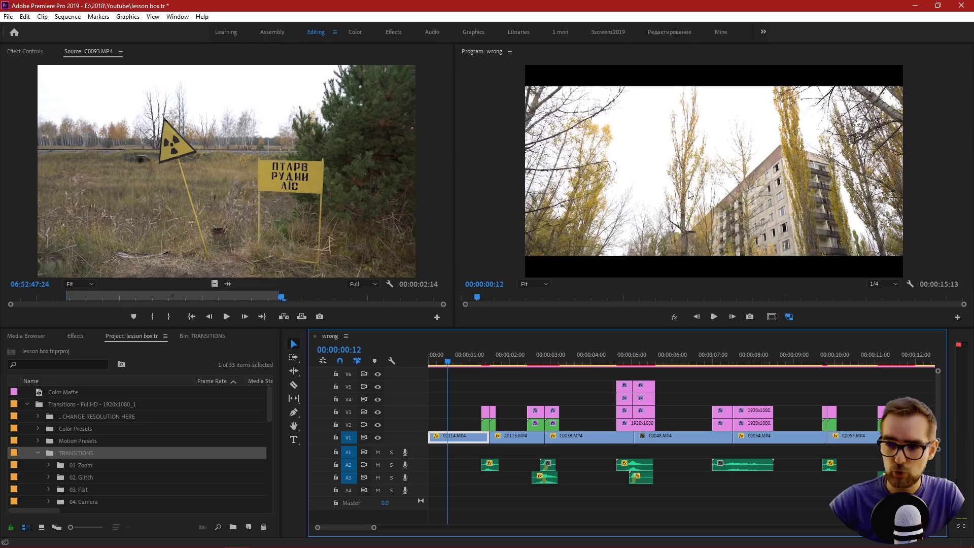
pyautogui.click(506, 361)
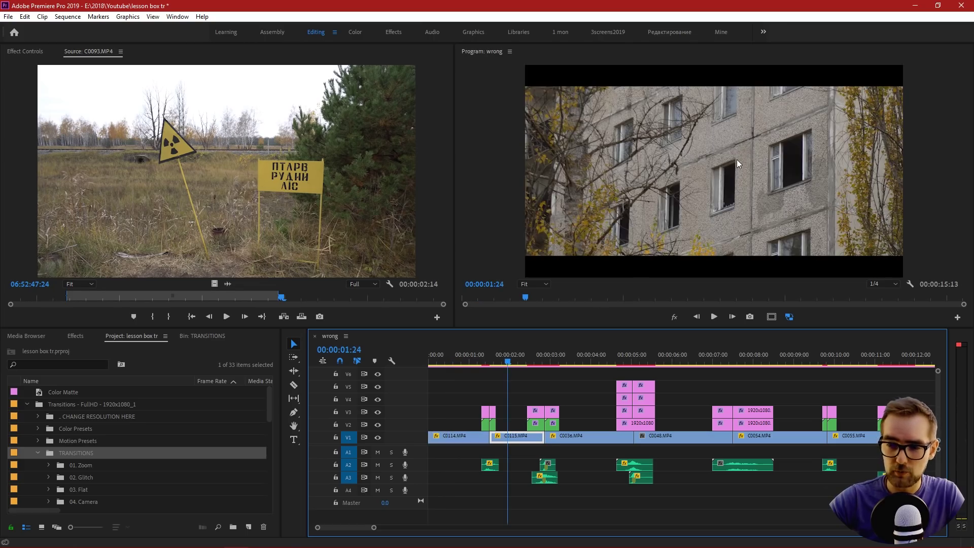
pyautogui.click(462, 361)
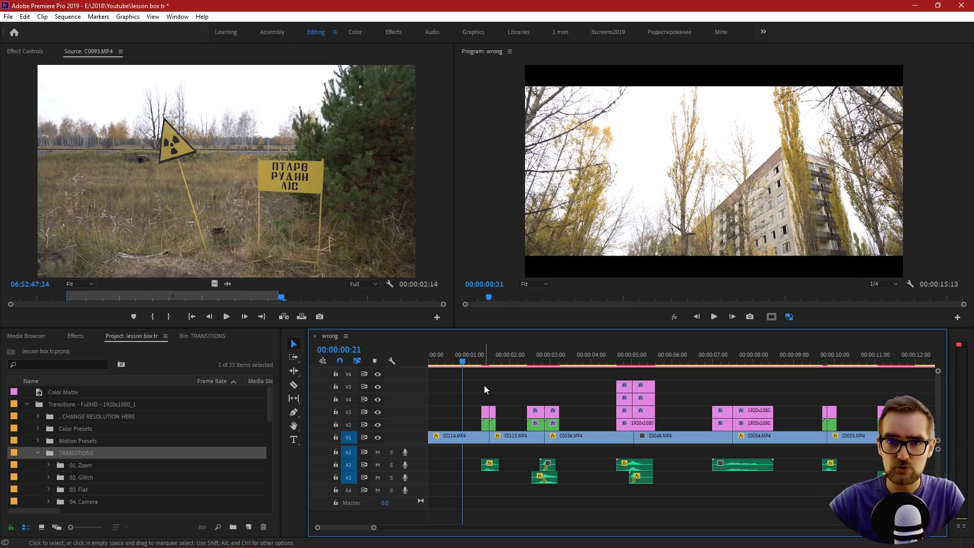
pyautogui.click(489, 363)
pyautogui.moveTo(490, 367)
pyautogui.mouseDown()
pyautogui.moveTo(477, 366)
pyautogui.moveTo(505, 368)
pyautogui.moveTo(467, 368)
pyautogui.mouseUp()
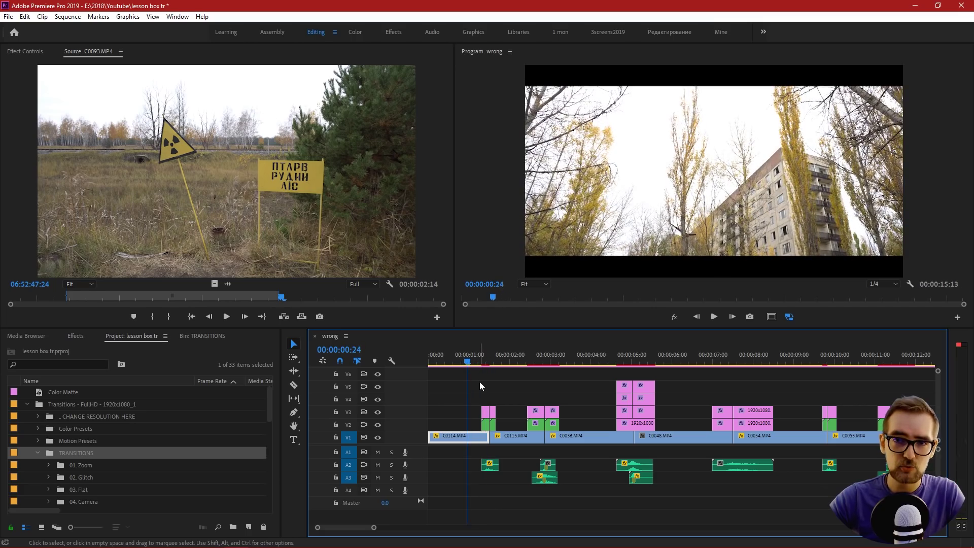
pyautogui.press('space')
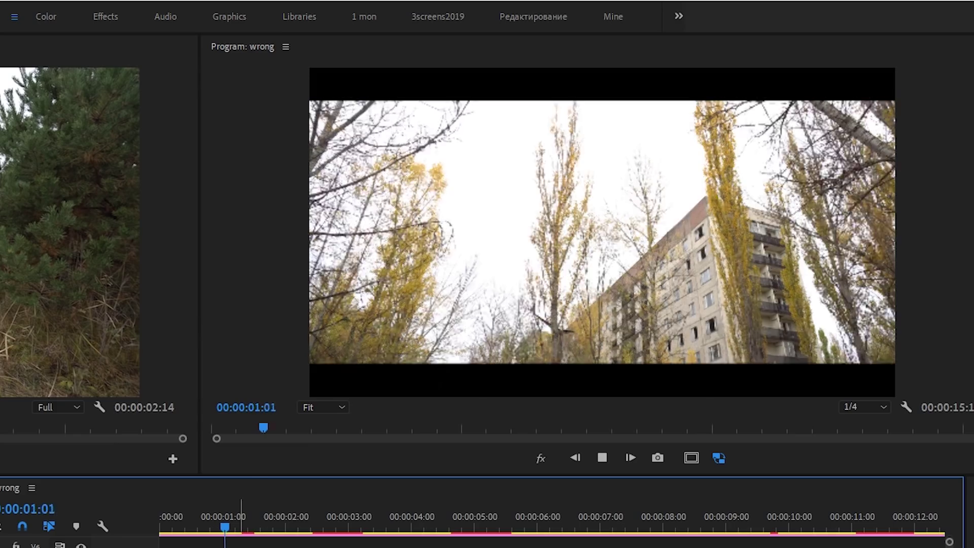
pyautogui.press('space')
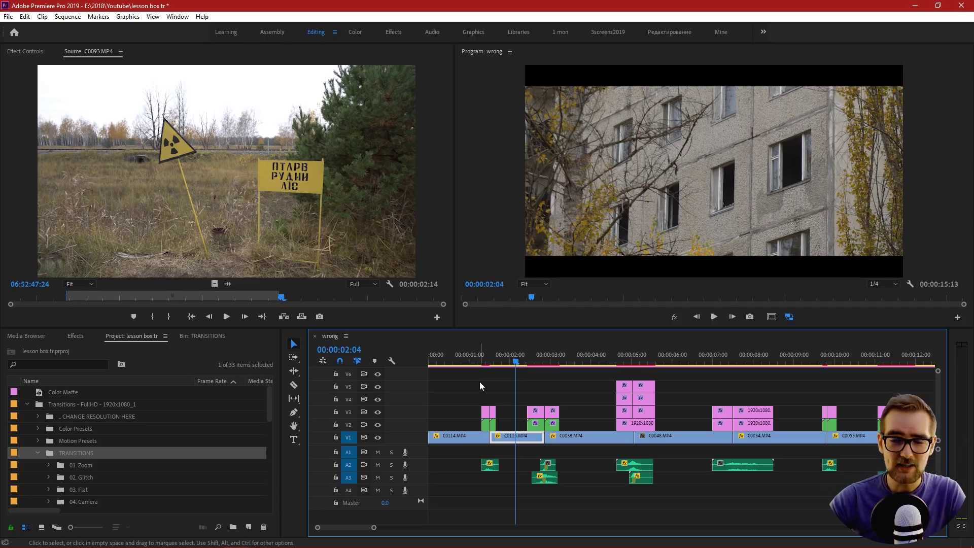
pyautogui.press('Up')
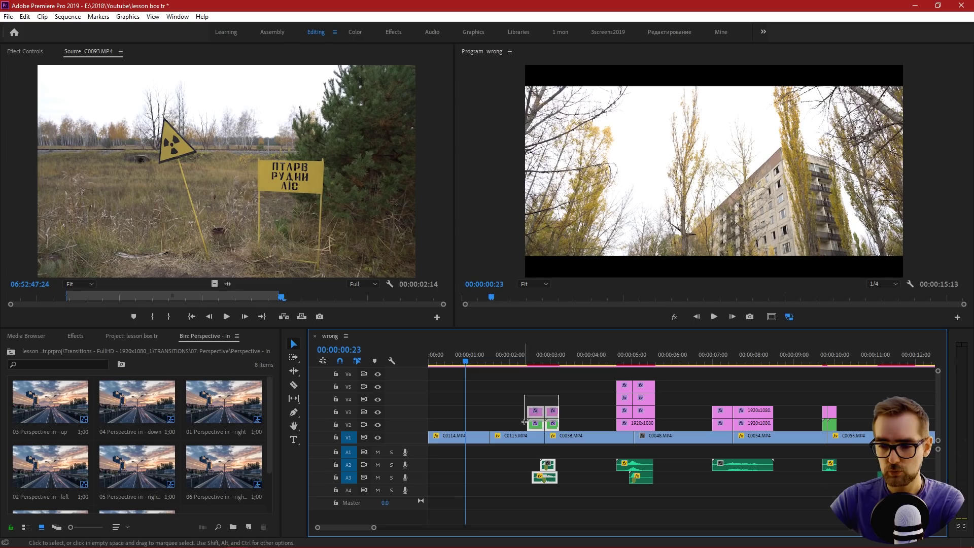
# Step: Remove the transition near 00:00:02 and place 02 Perspective in - left on the C0114/C0115 cut, previewing it
pyautogui.hotkey('ctrl', 'z')
pyautogui.moveTo(69, 466); pyautogui.dragTo(539, 422)
pyautogui.press('space')
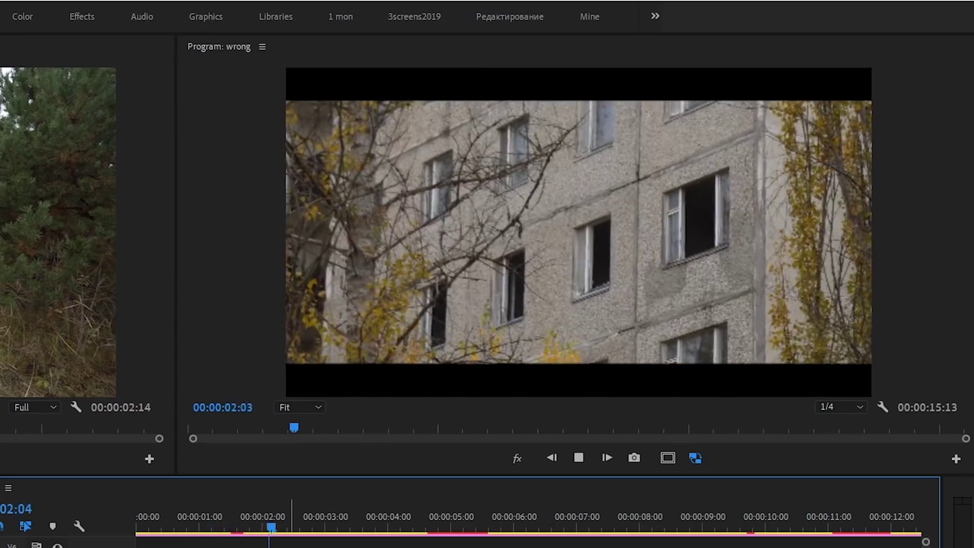
pyautogui.press('space')
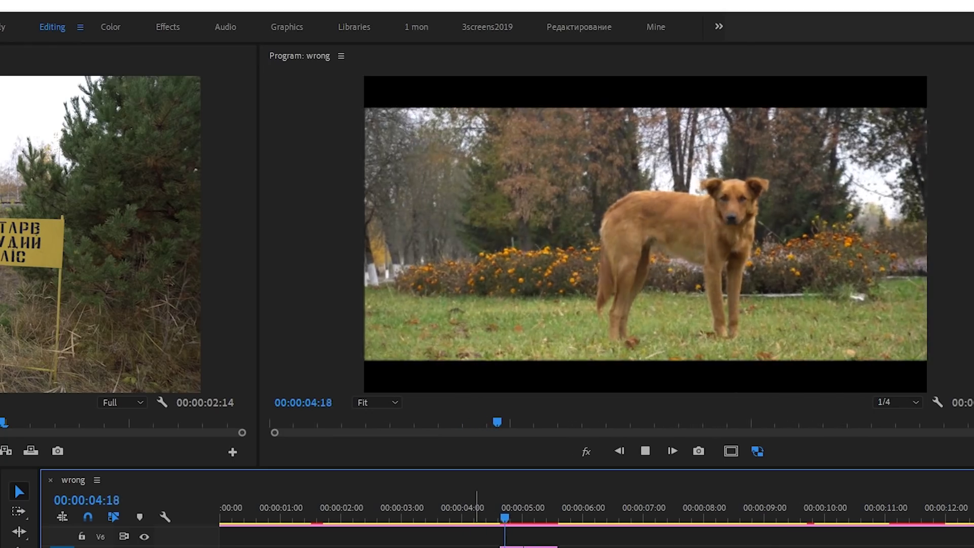
pyautogui.press('space')
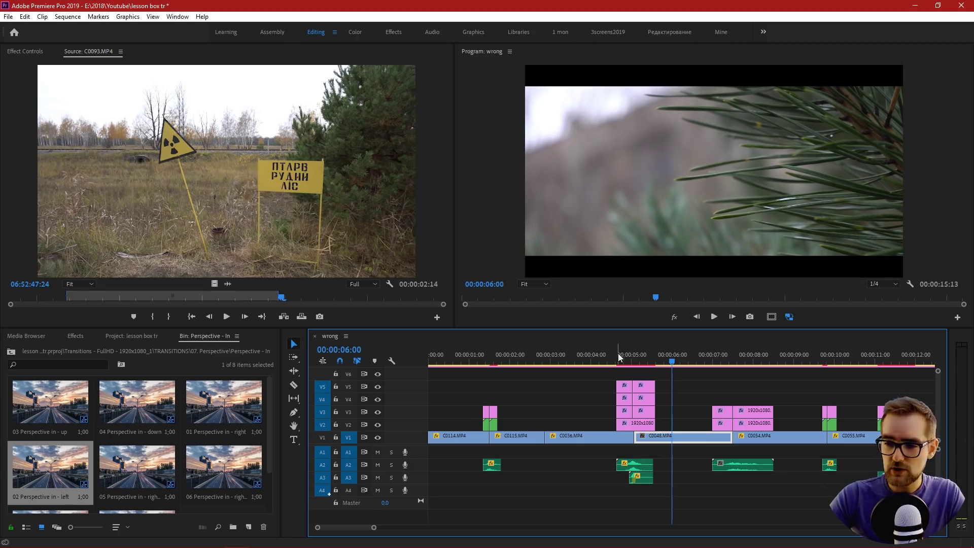
pyautogui.click(623, 356)
pyautogui.moveTo(628, 360); pyautogui.dragTo(603, 364)
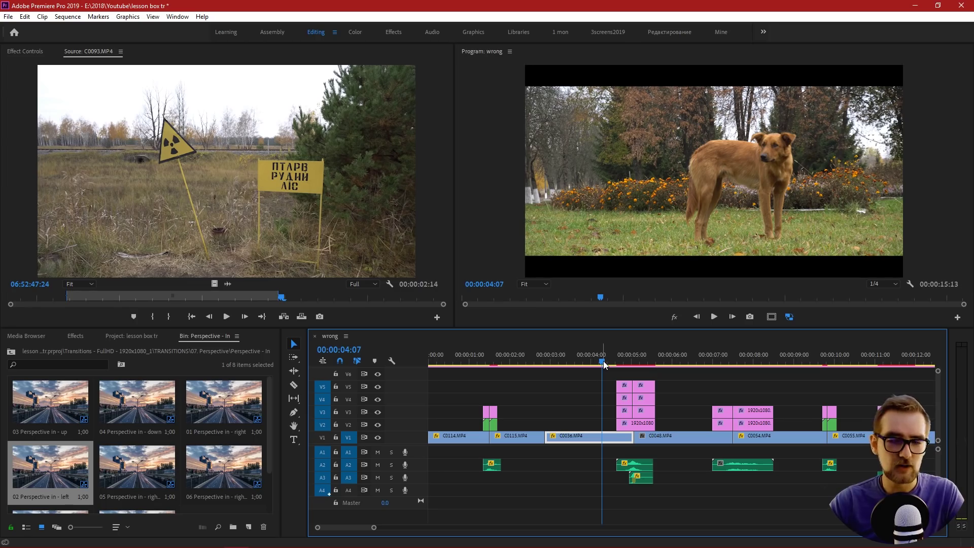
pyautogui.moveTo(604, 364); pyautogui.dragTo(625, 365)
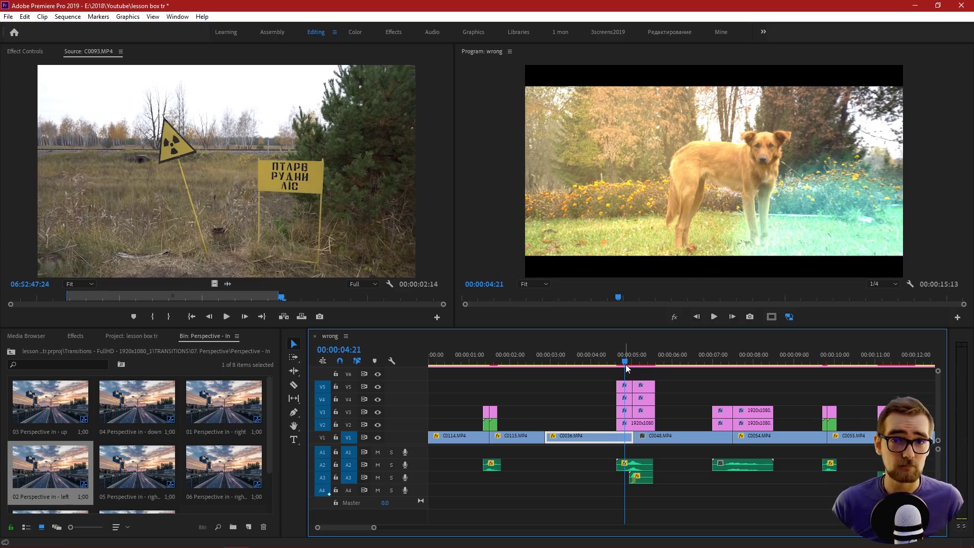
pyautogui.click(610, 364)
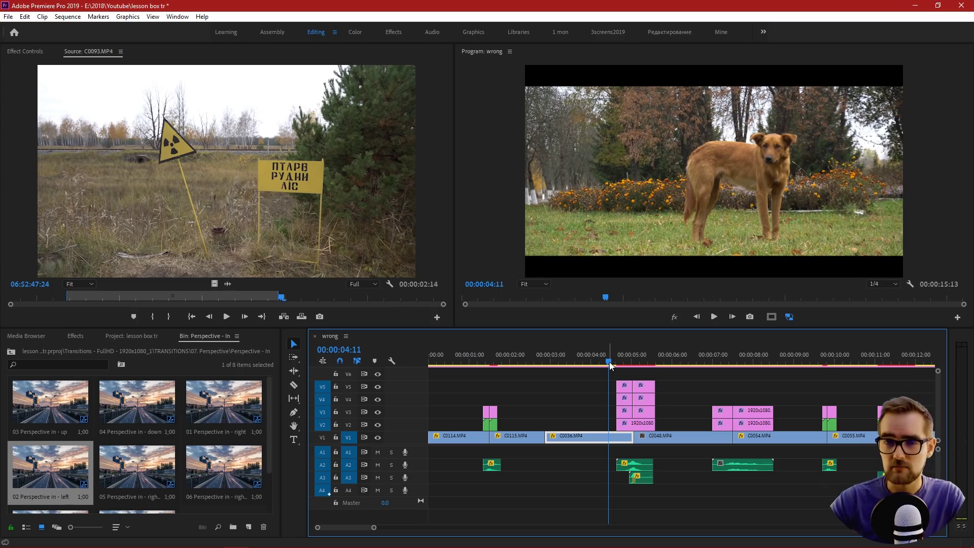
pyautogui.moveTo(610, 365)
pyautogui.mouseDown()
pyautogui.moveTo(671, 357)
pyautogui.moveTo(609, 417)
pyautogui.mouseUp()
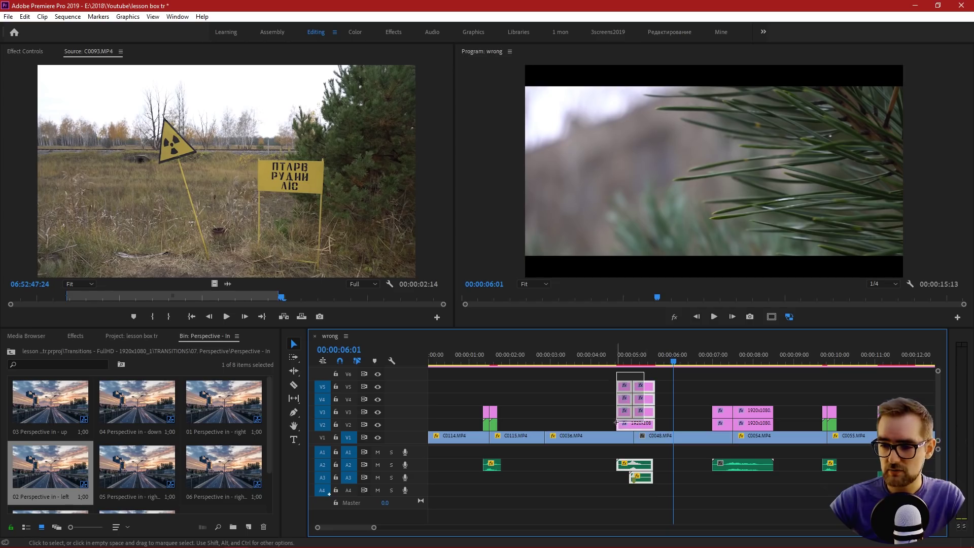
# Step: Swap the perspective transition near 00:00:05 for 01 Fade Blur - dark on V2 and preview it
pyautogui.press('Delete')
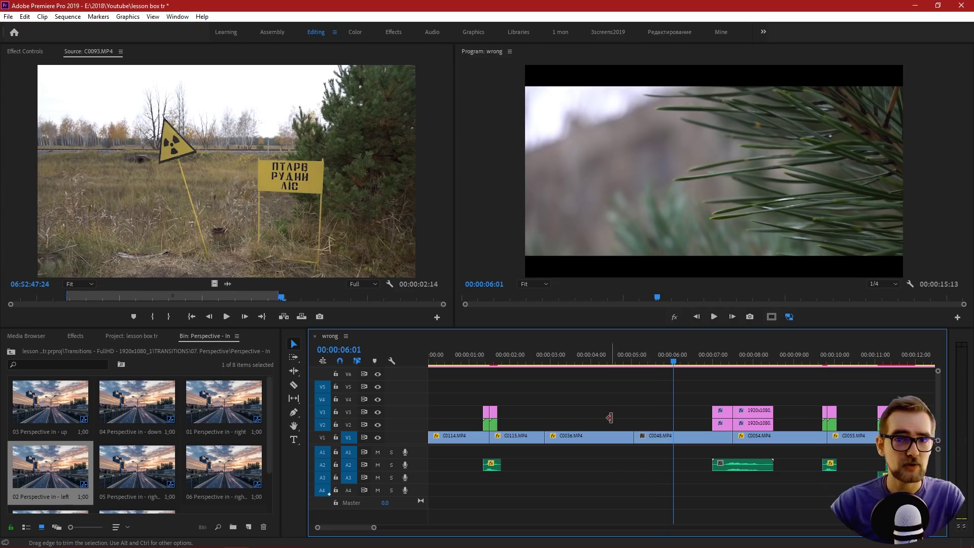
pyautogui.click(131, 336)
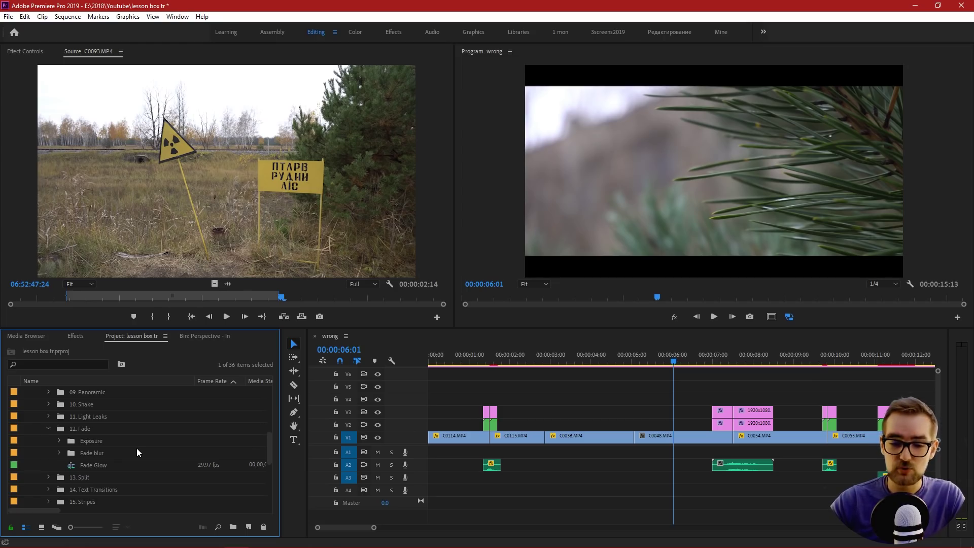
pyautogui.click(59, 453)
pyautogui.moveTo(99, 452)
pyautogui.mouseDown()
pyautogui.moveTo(588, 405)
pyautogui.moveTo(641, 425)
pyautogui.mouseUp()
pyautogui.click(639, 425)
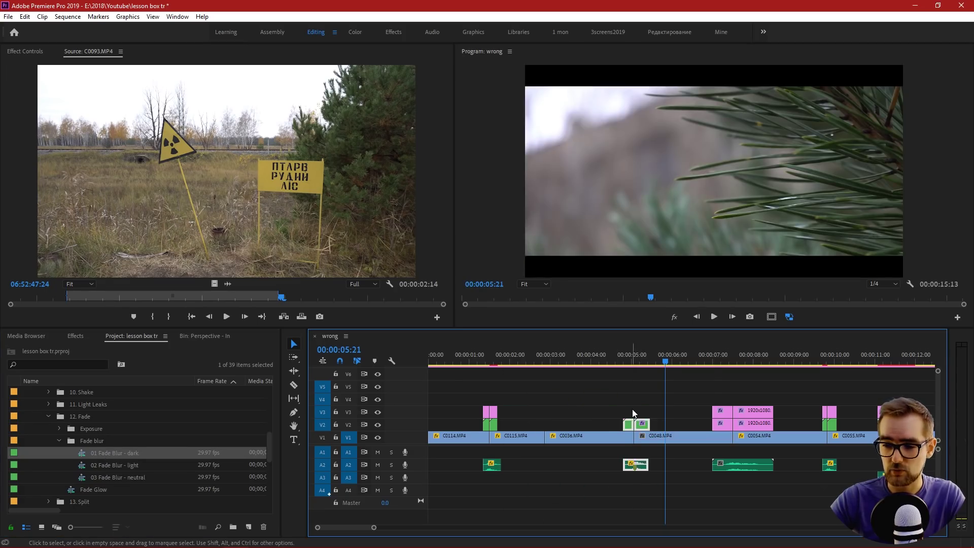
pyautogui.click(632, 410)
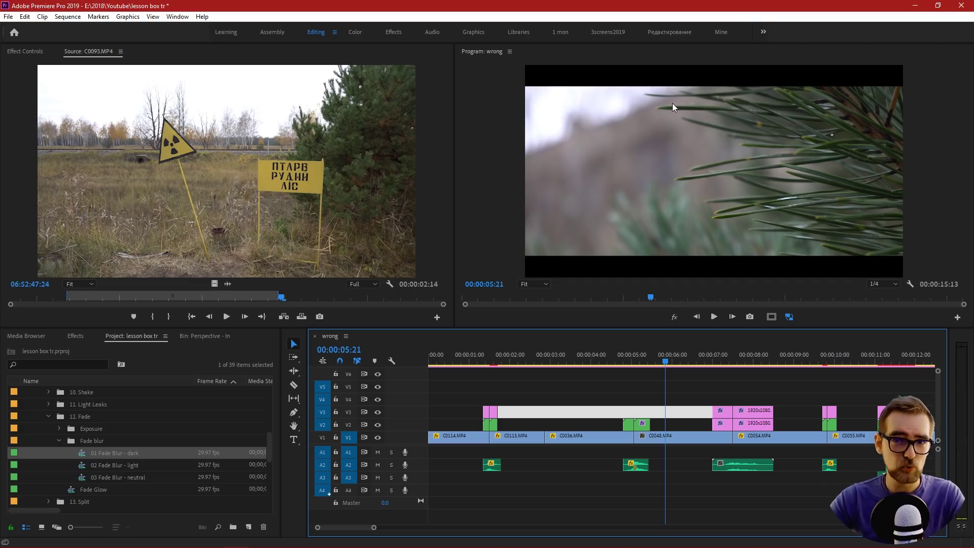
pyautogui.hotkey('shift', 'k')
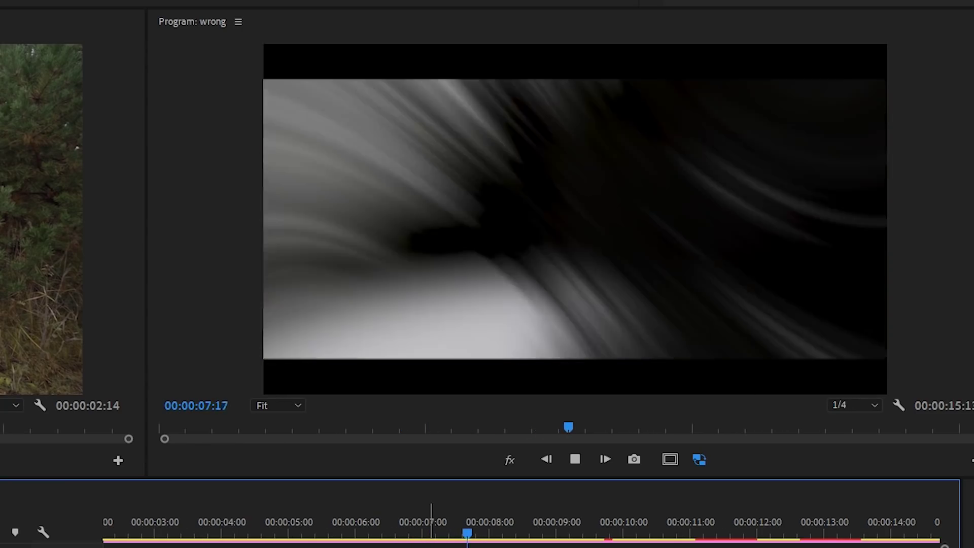
pyautogui.press('k')
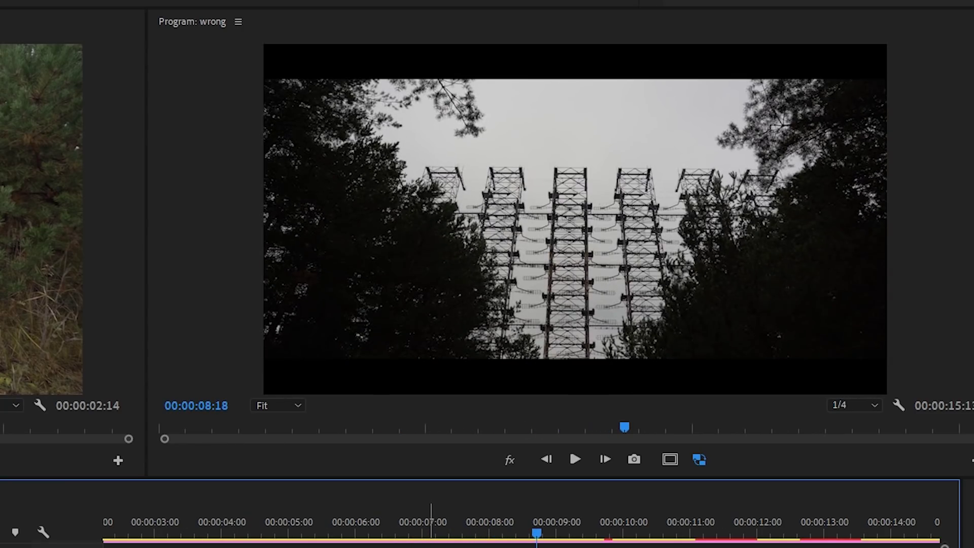
pyautogui.click(677, 364)
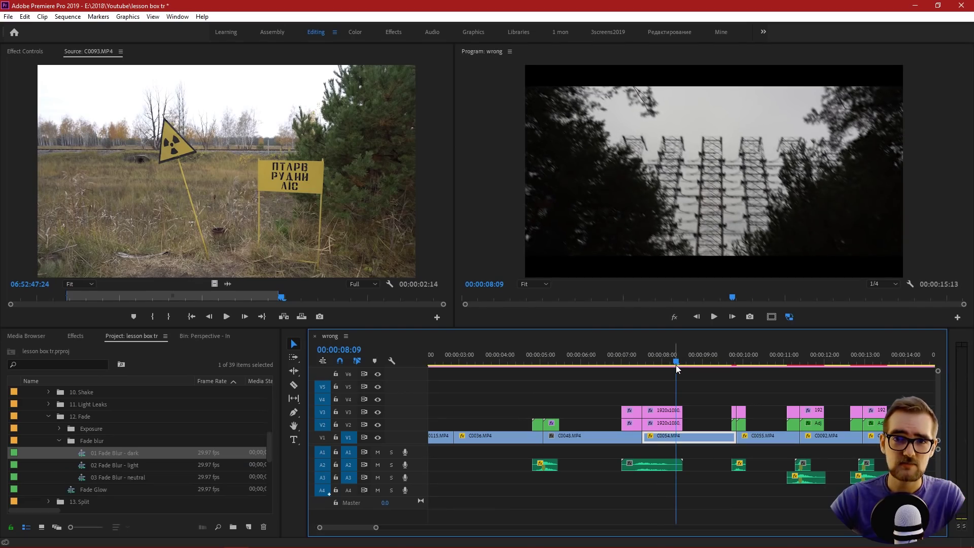
# Step: Delete the Panoramic transition clips at 00:00:07 and collapse the 12. Fade bin
pyautogui.click(659, 417)
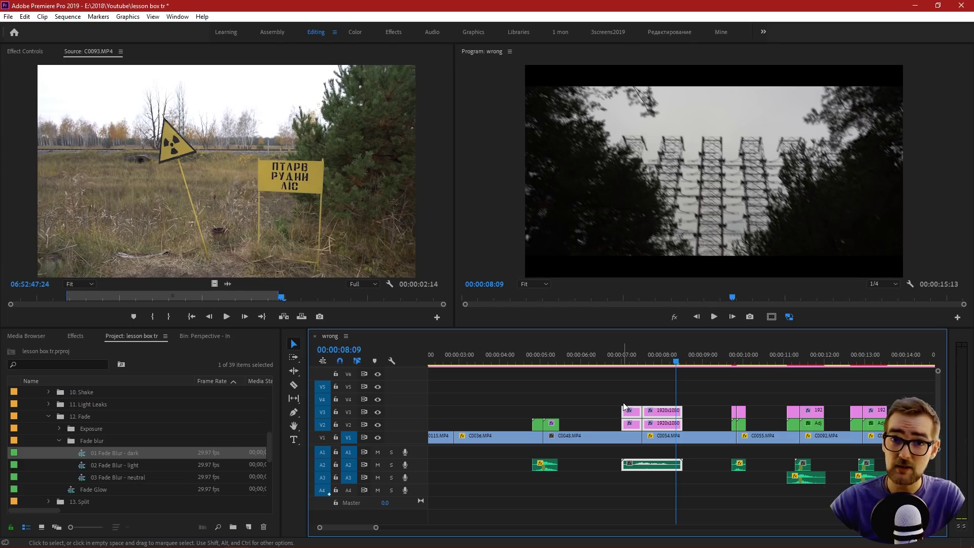
pyautogui.press('Delete')
pyautogui.click(41, 50)
pyautogui.scroll(-1, 71, 428)
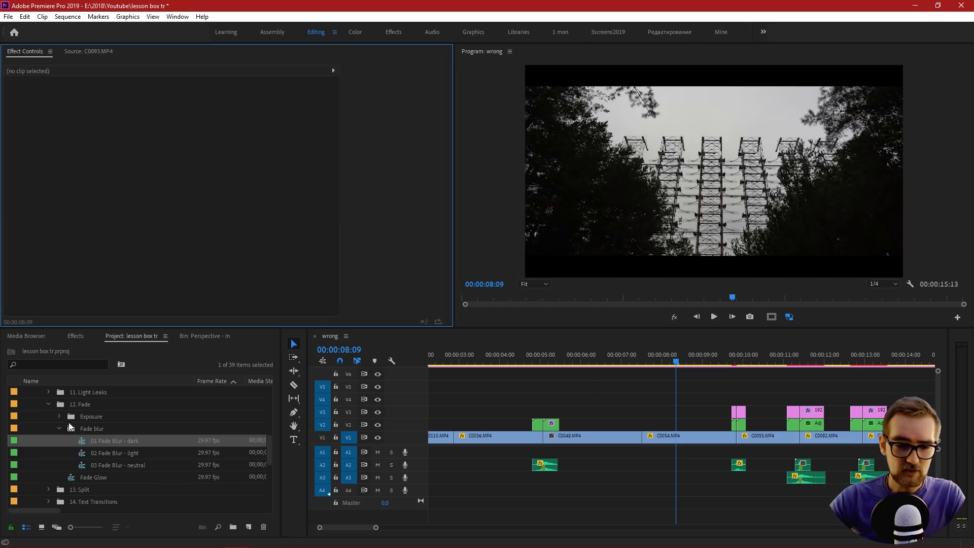
pyautogui.click(49, 404)
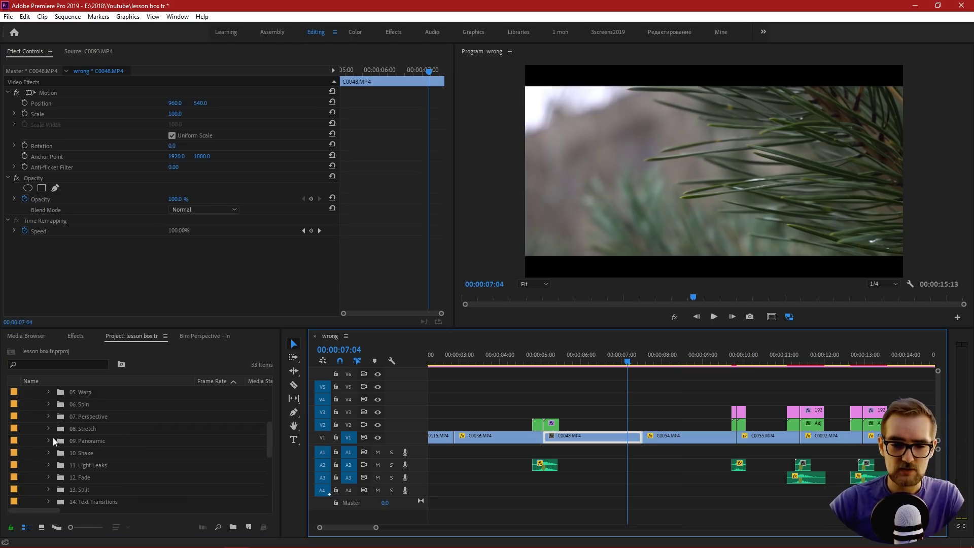
# Step: Expand the 04. Camera transitions folder, pick 01 Camera, and play the sequence
pyautogui.scroll(-1, 53, 441)
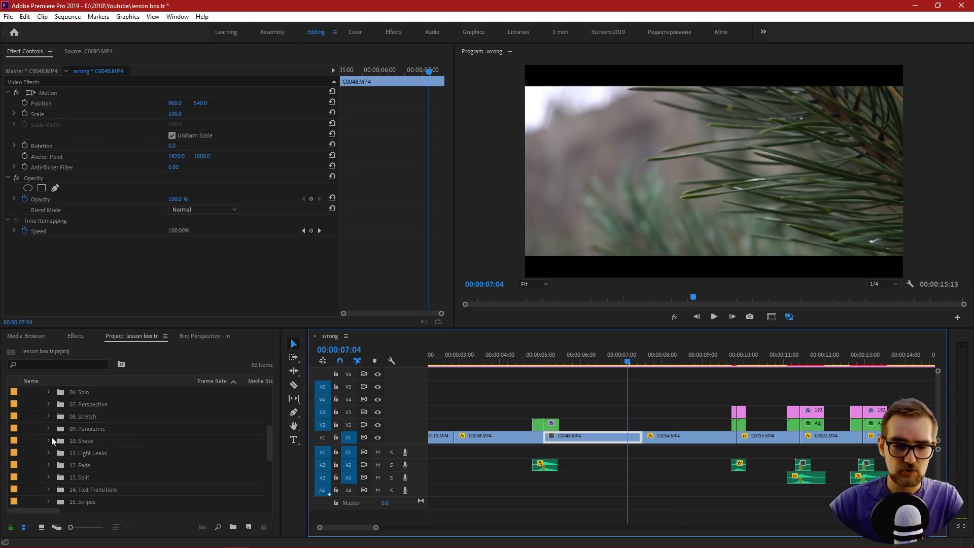
pyautogui.scroll(5, 52, 445)
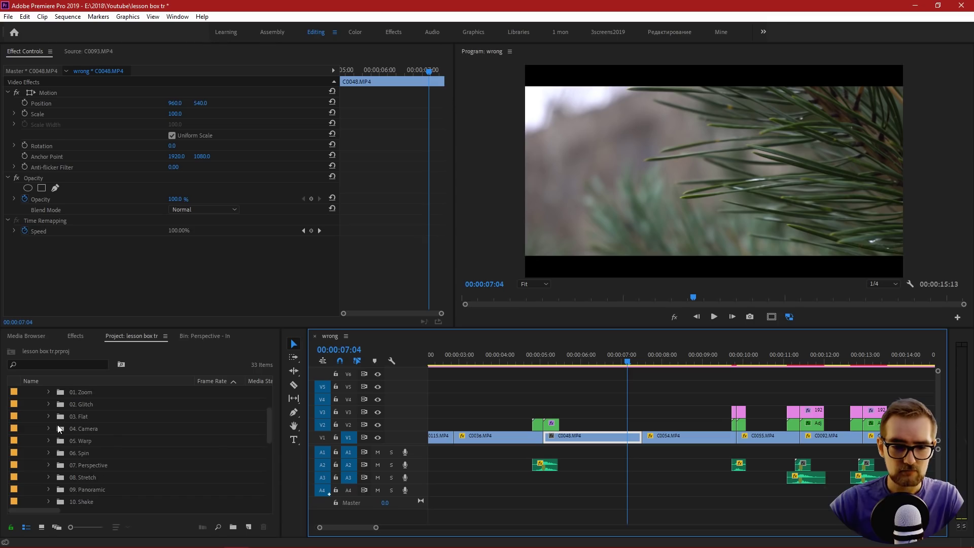
pyautogui.click(49, 429)
pyautogui.click(76, 441)
pyautogui.click(623, 387)
pyautogui.press('space')
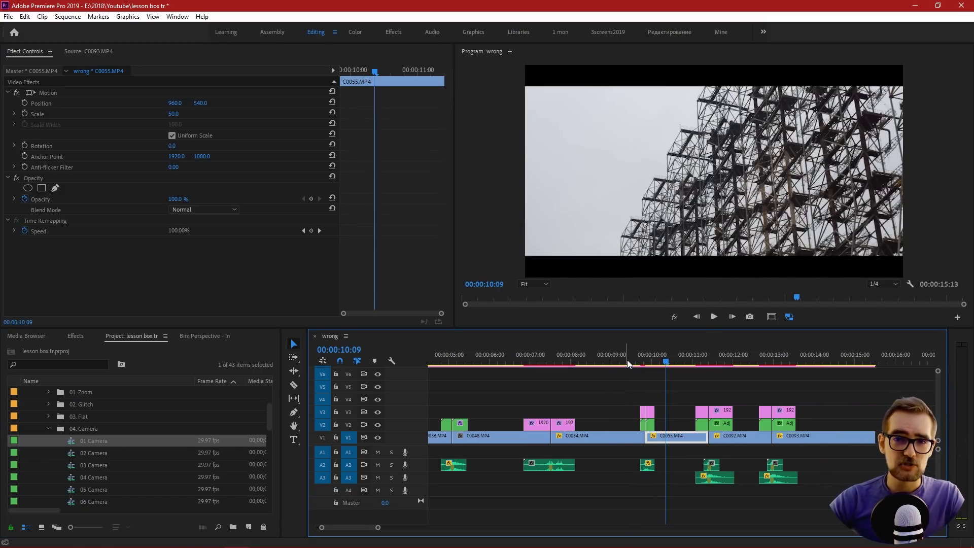
# Step: Scrub across the cut into C0055, then delete and restore the transition near 00:00:10
pyautogui.click(632, 361)
pyautogui.moveTo(634, 364); pyautogui.dragTo(669, 364)
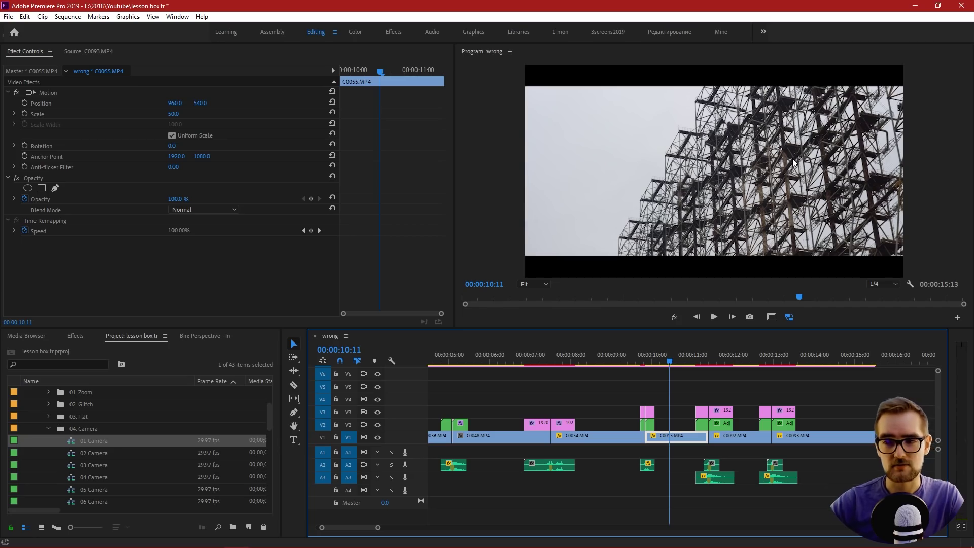
pyautogui.moveTo(629, 362); pyautogui.dragTo(662, 361)
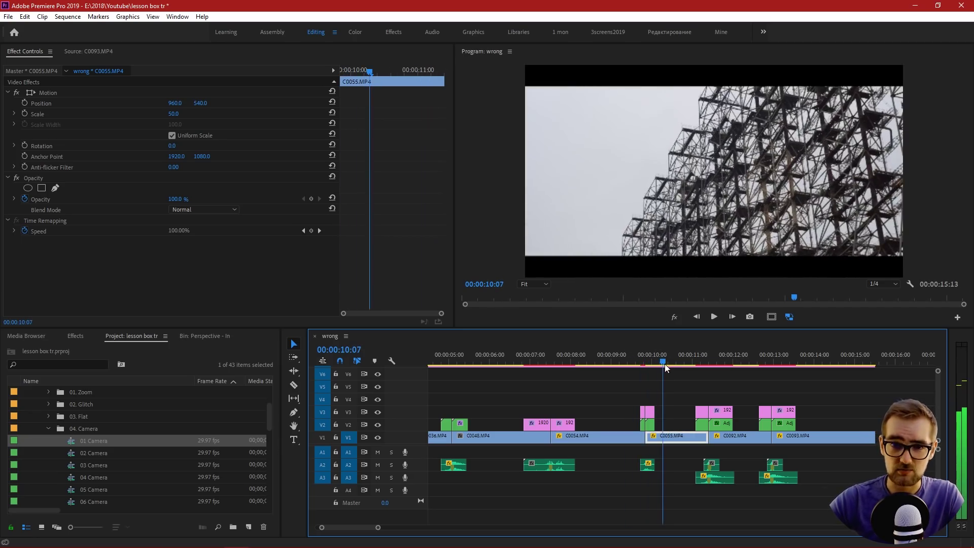
pyautogui.moveTo(626, 396); pyautogui.dragTo(650, 424)
pyautogui.press('Delete')
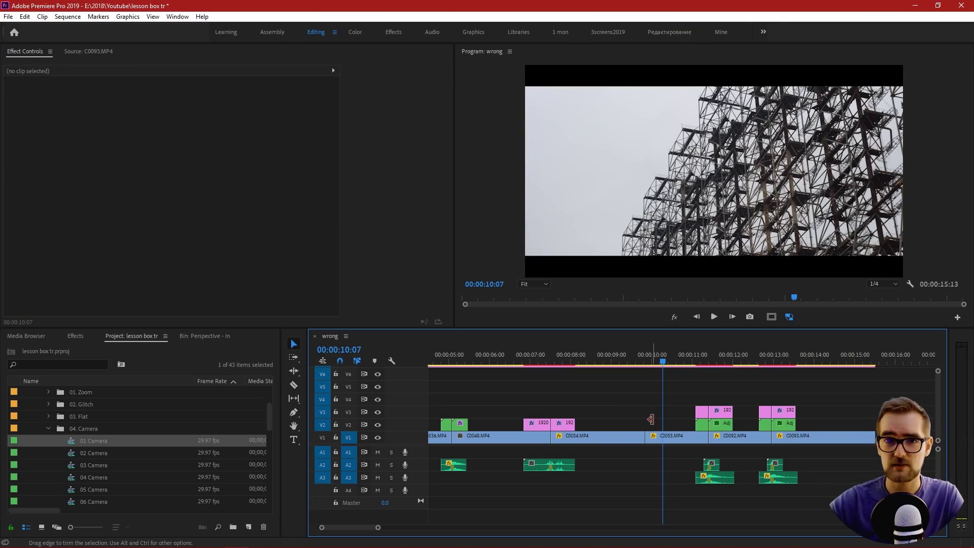
pyautogui.hotkey('ctrl', 'z')
pyautogui.press('space')
pyautogui.press('space')
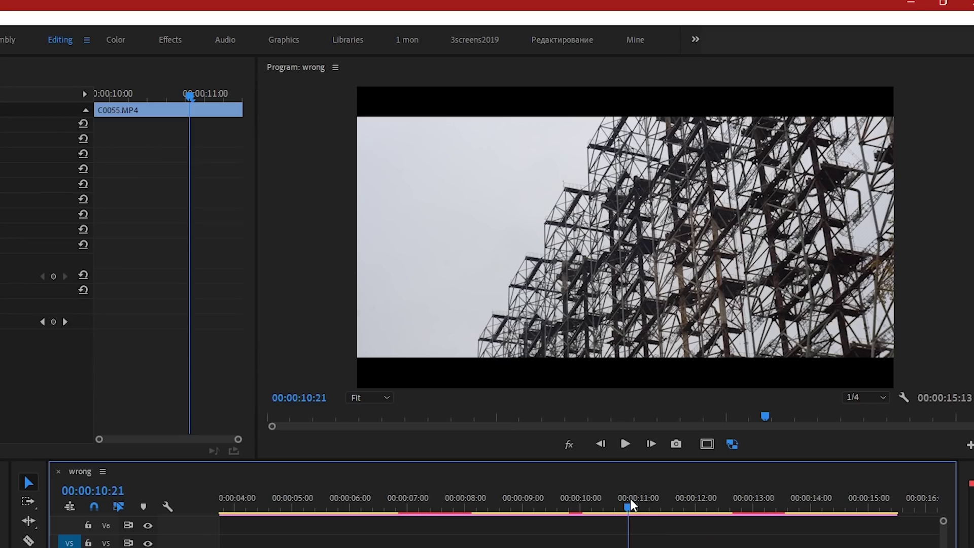
# Step: Move the playhead to 00:00:11:03 and select the fade blur clips near 00:00:05
pyautogui.click(673, 505)
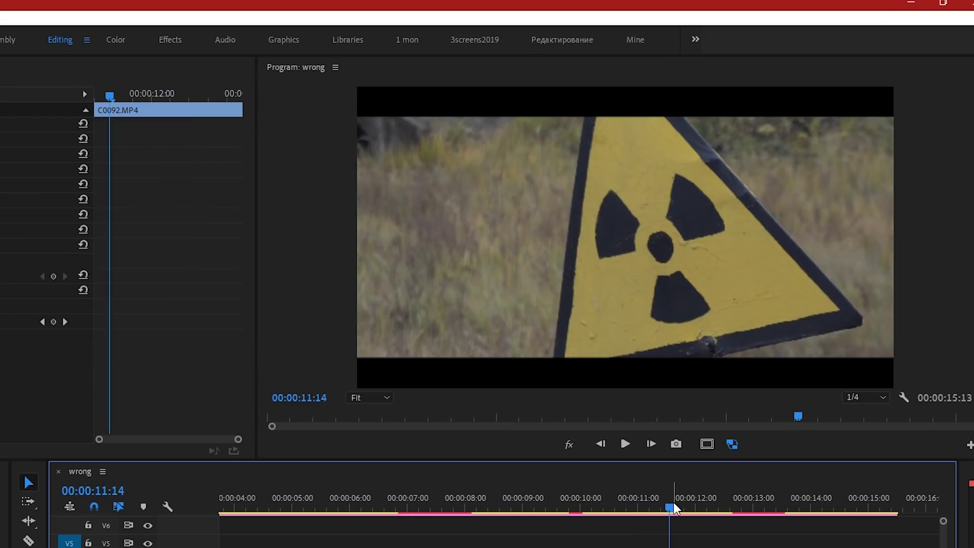
pyautogui.moveTo(675, 507); pyautogui.dragTo(647, 507)
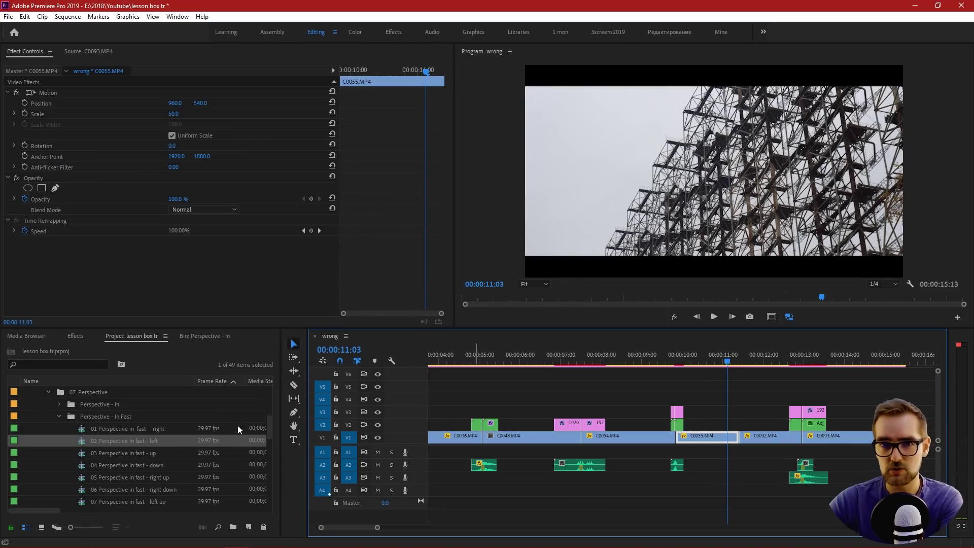
pyautogui.scroll(2, 50, 437)
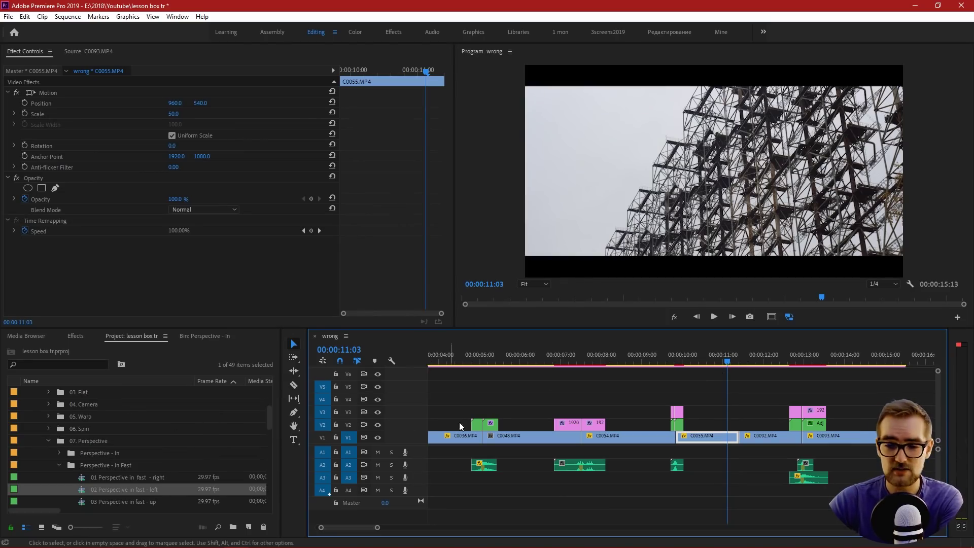
pyautogui.click(494, 427)
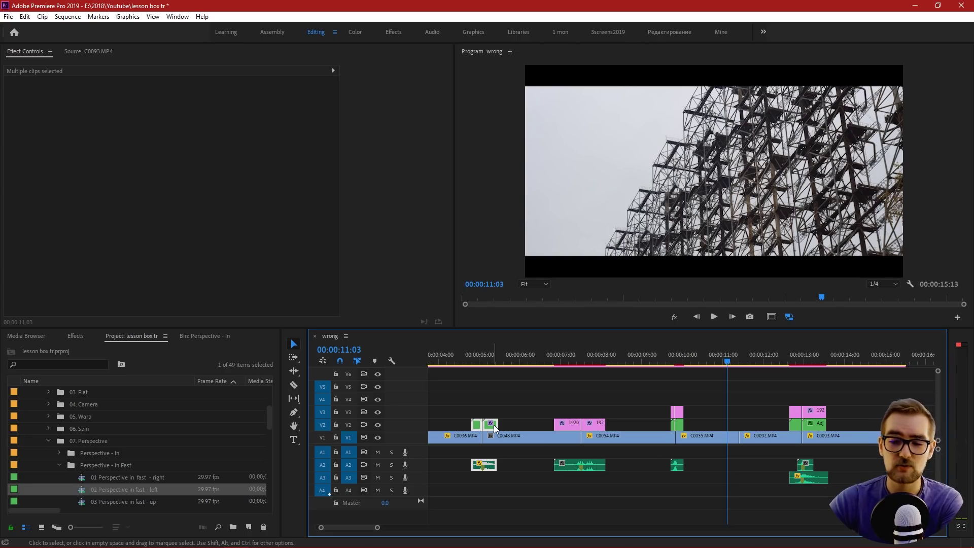
# Step: Alt-drag a copy of the fade blur transition onto the 00:00:11 cut and play it back
pyautogui.scroll(-3, 97, 453)
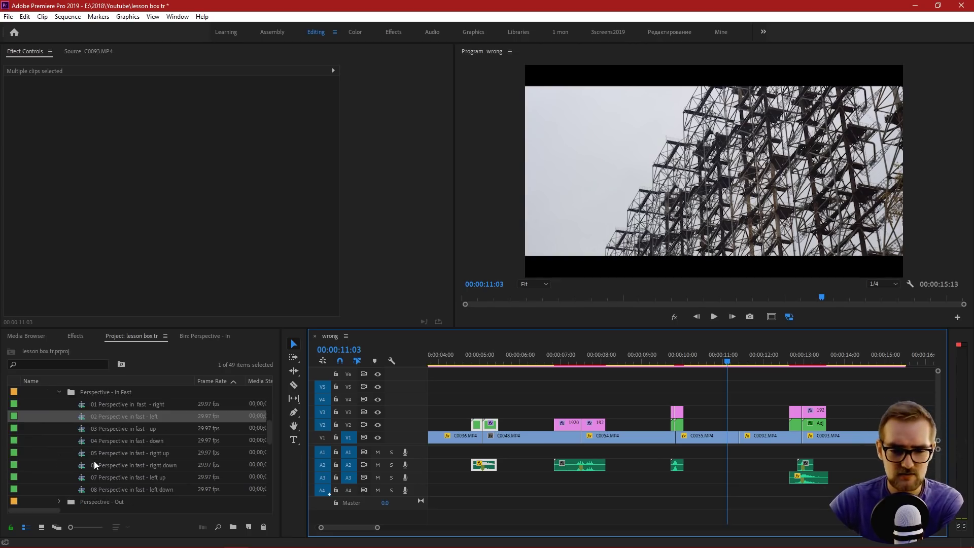
pyautogui.scroll(3, 94, 461)
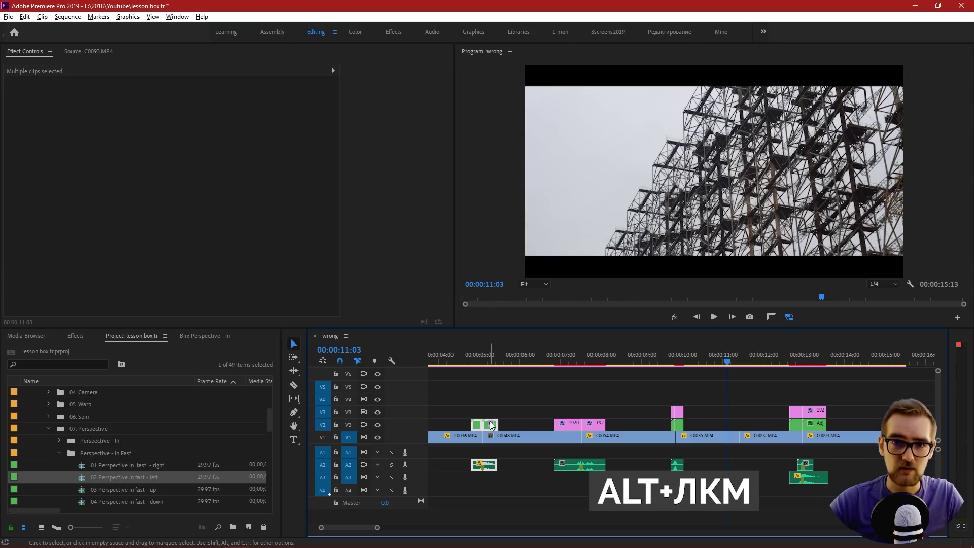
pyautogui.moveTo(492, 426); pyautogui.dragTo(749, 424)
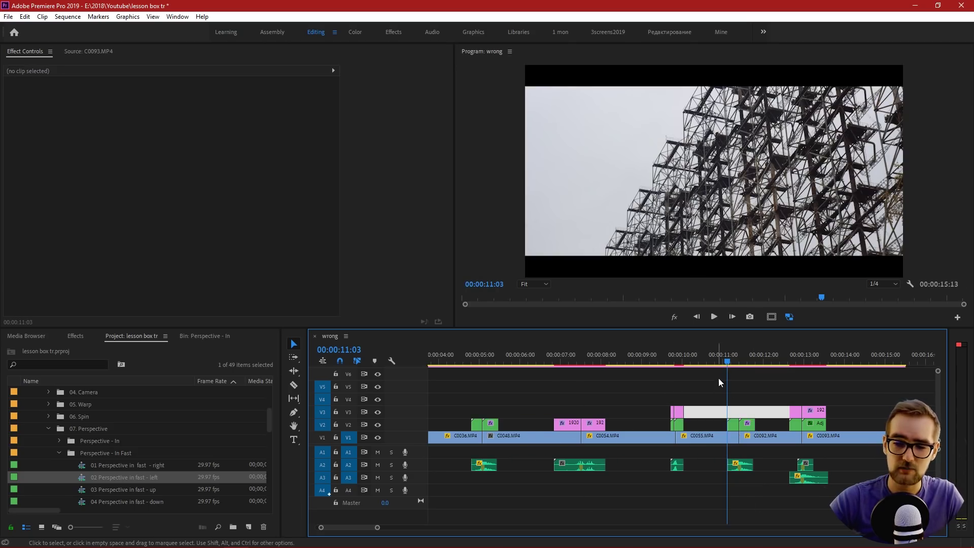
pyautogui.click(713, 354)
pyautogui.press('space')
pyautogui.press('space')
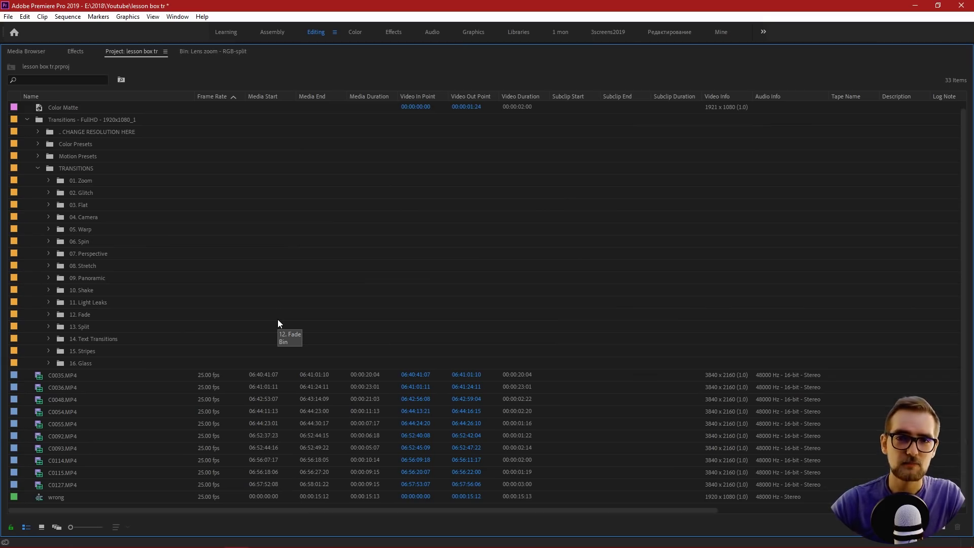
pyautogui.click(81, 364)
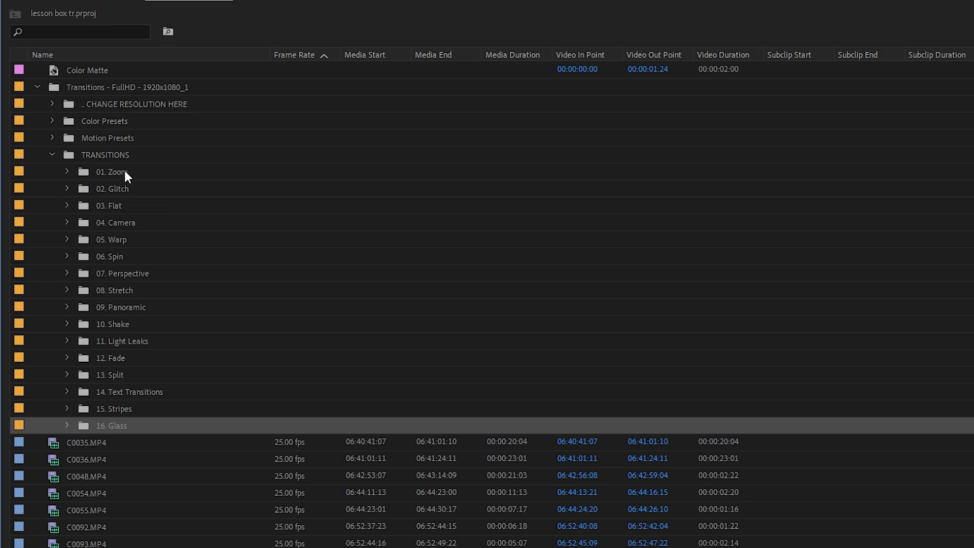
pyautogui.click(90, 181)
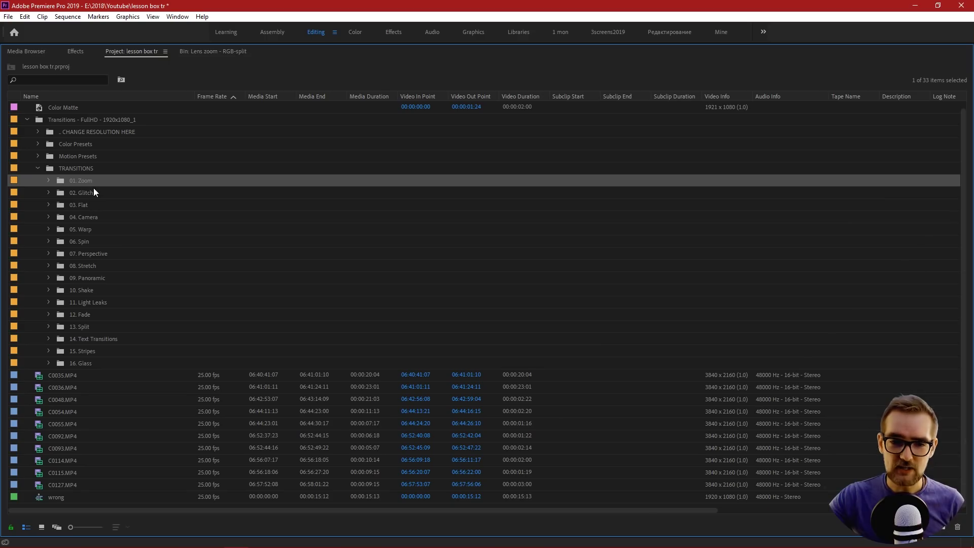
# Step: Select the 02. Glitch transitions folder in the Project panel
pyautogui.click(94, 189)
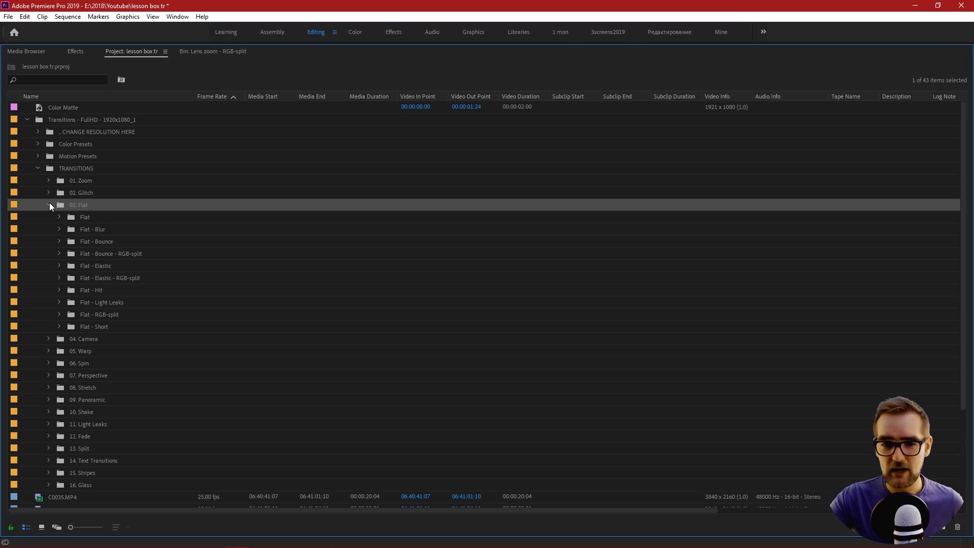
# Step: Collapse 03. Flat and browse the Warp, Spin, Zoom, Perspective, Panoramic and Flat bins
pyautogui.click(60, 216)
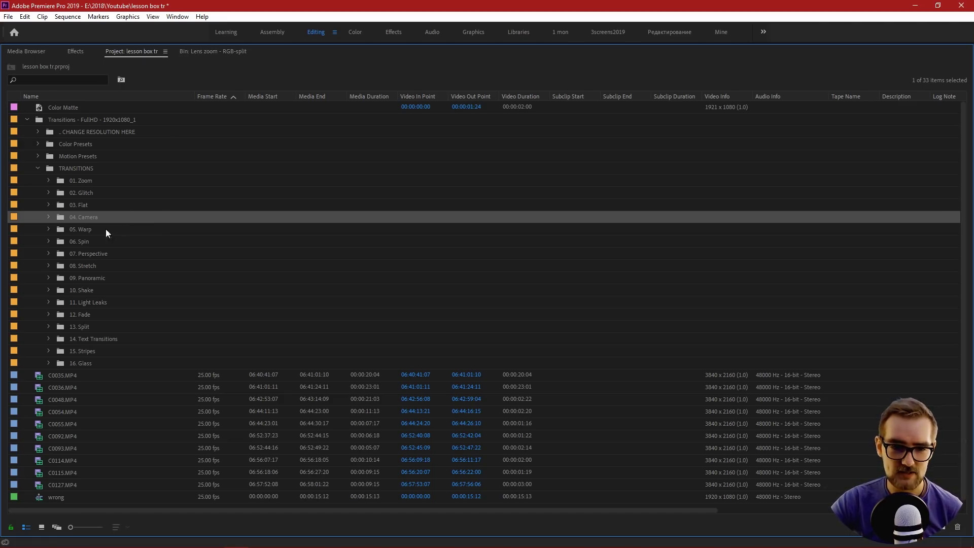
pyautogui.click(85, 230)
pyautogui.click(85, 242)
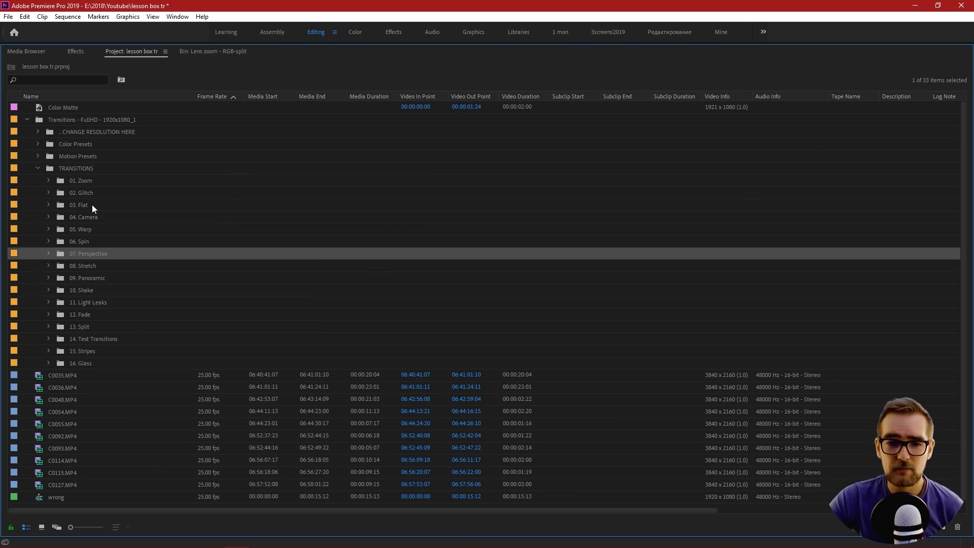
pyautogui.click(90, 181)
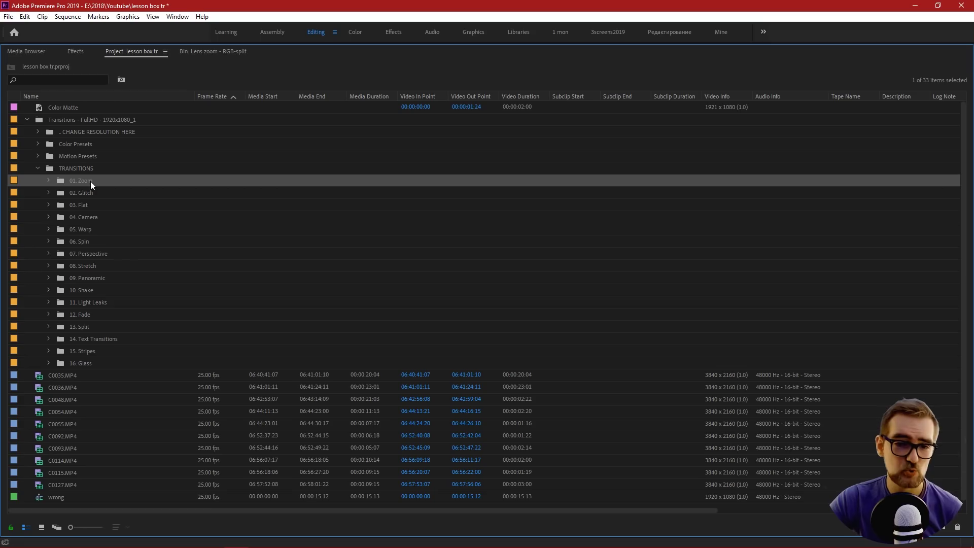
pyautogui.click(99, 253)
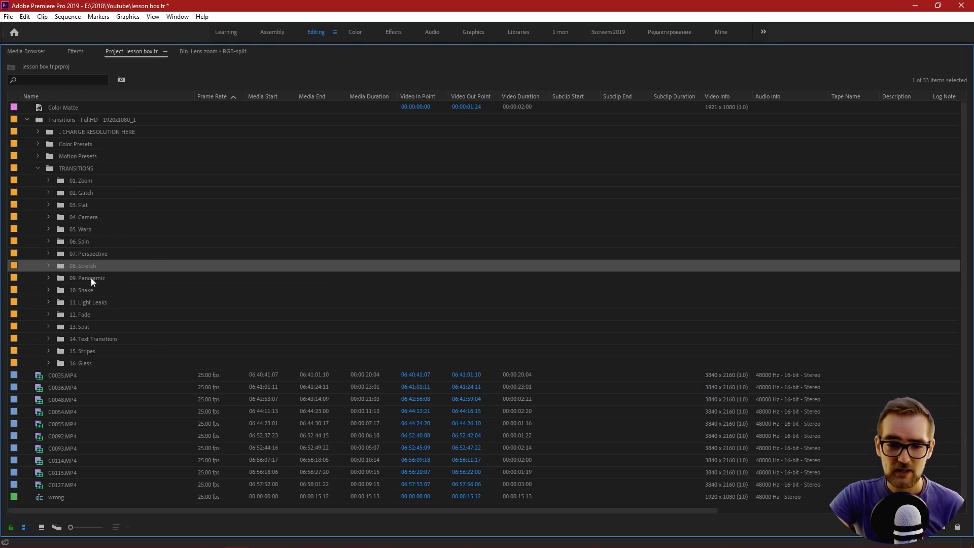
pyautogui.click(91, 278)
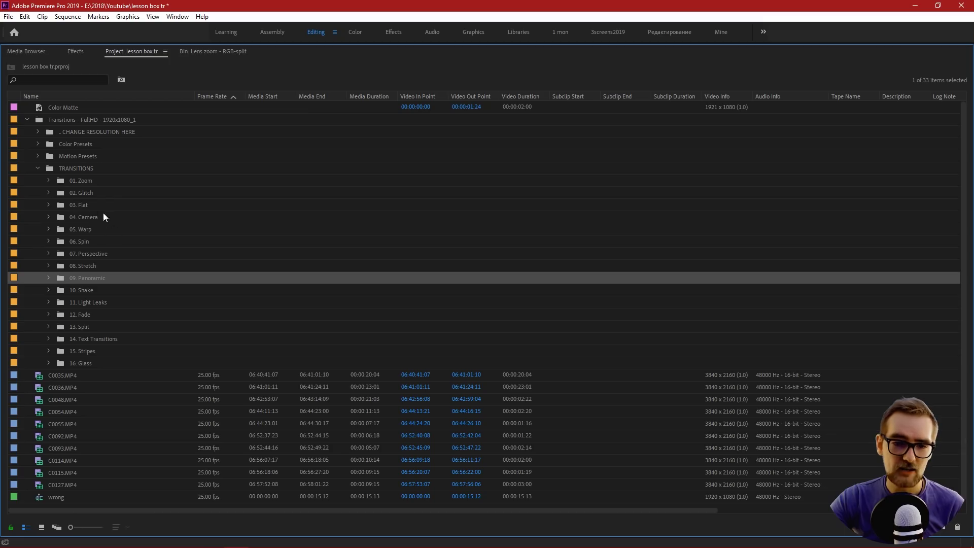
pyautogui.click(91, 205)
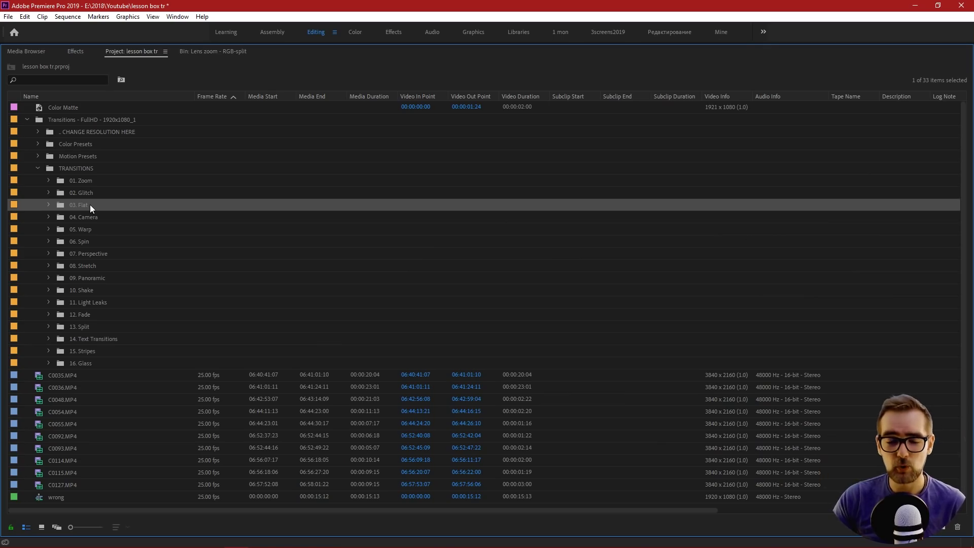
# Step: Browse the Shake, Light Leaks, Fade, Split, Stripes and Glass bins, then restore the workspace
pyautogui.click(98, 291)
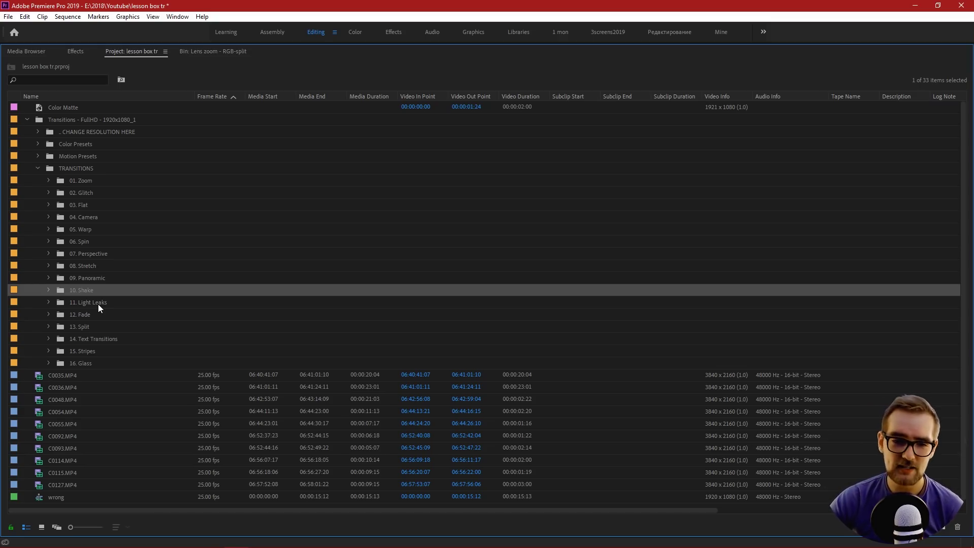
pyautogui.click(98, 304)
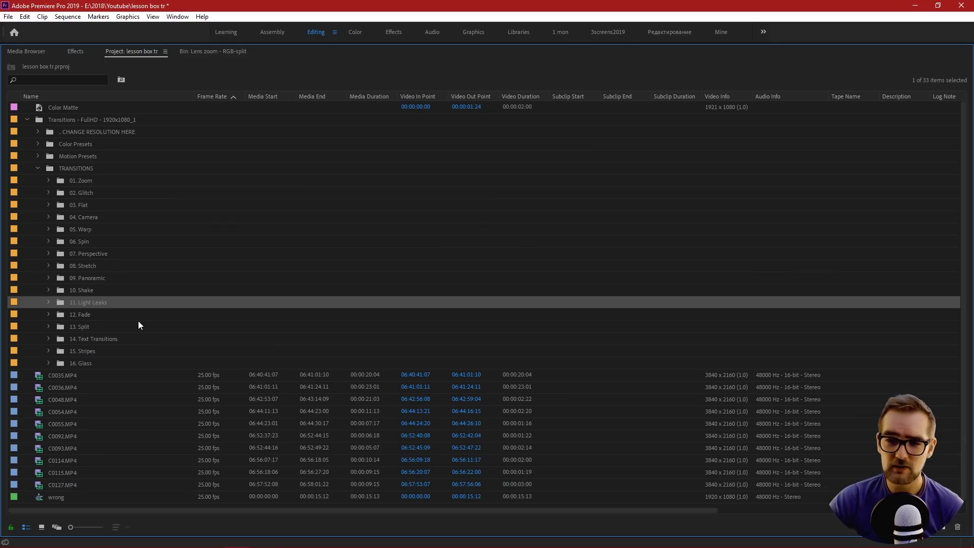
pyautogui.click(117, 315)
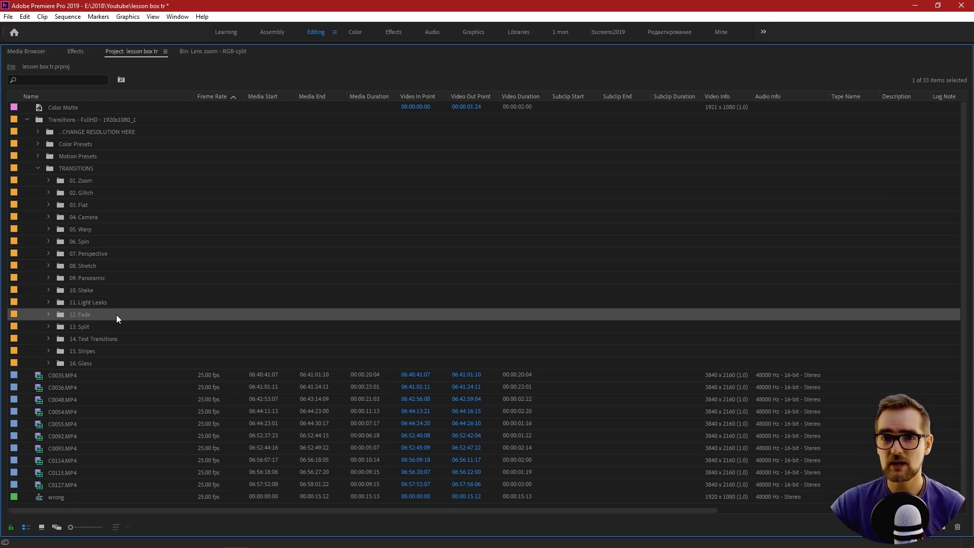
pyautogui.click(99, 327)
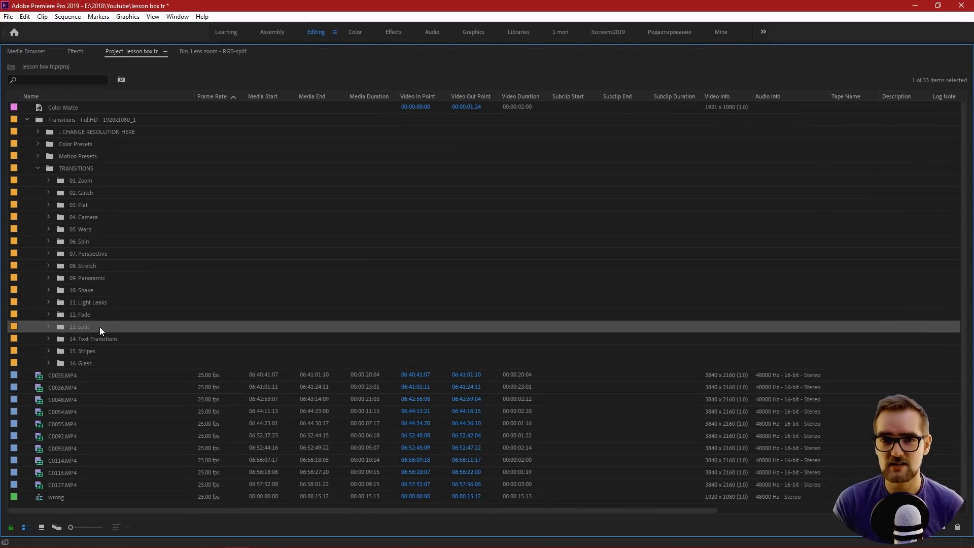
pyautogui.click(87, 355)
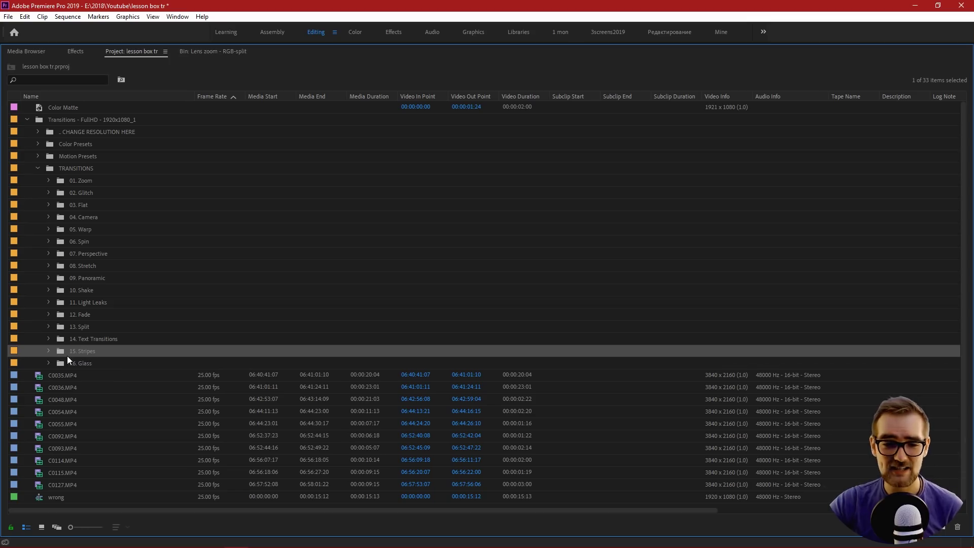
pyautogui.click(71, 366)
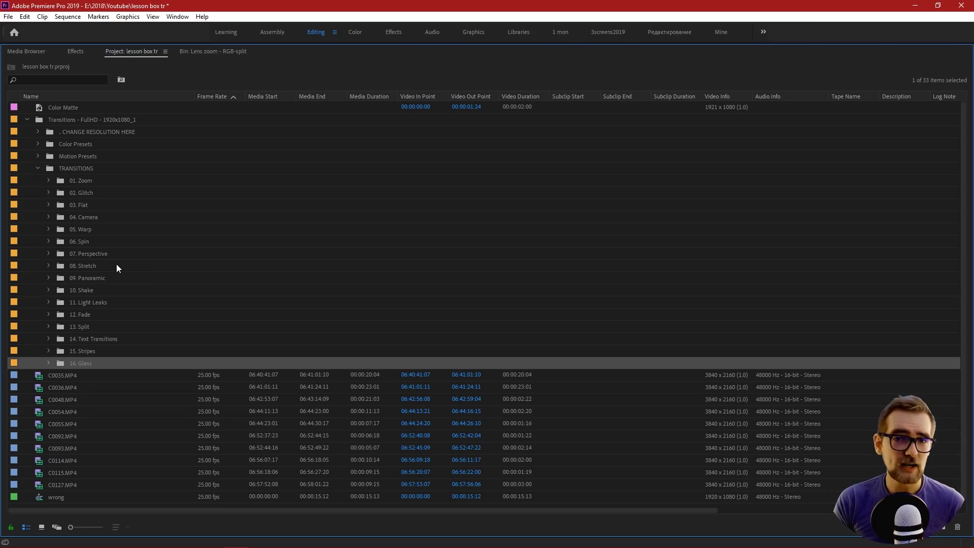
pyautogui.press('`')
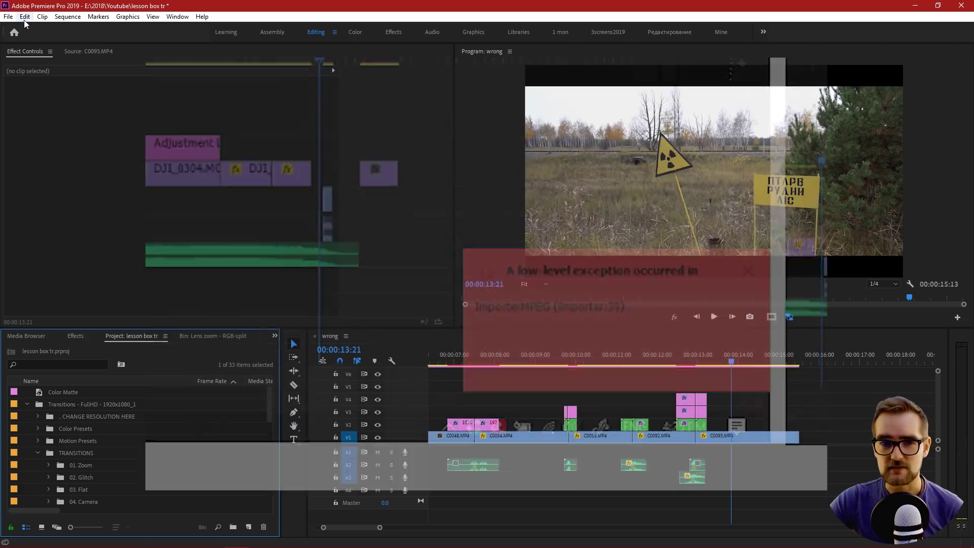
pyautogui.moveTo(122, 325)
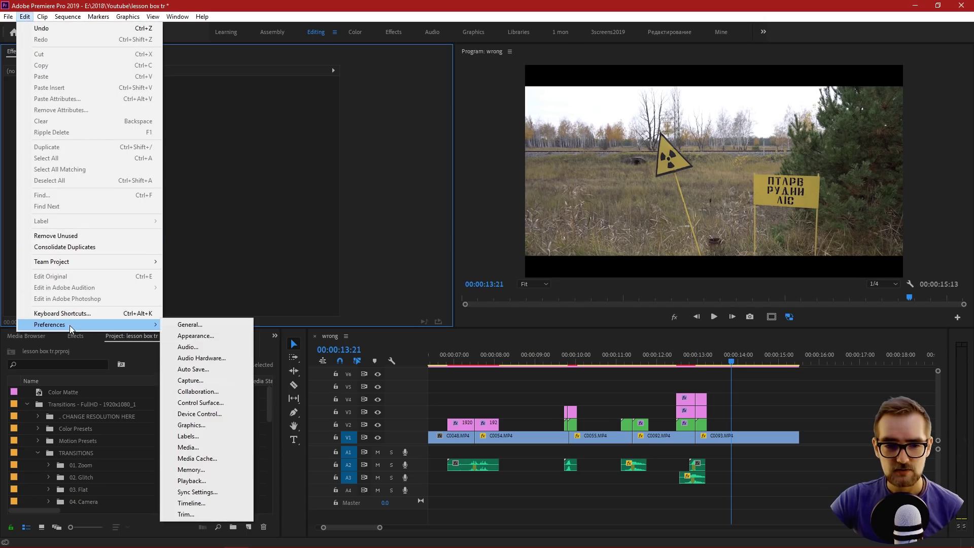
pyautogui.click(178, 447)
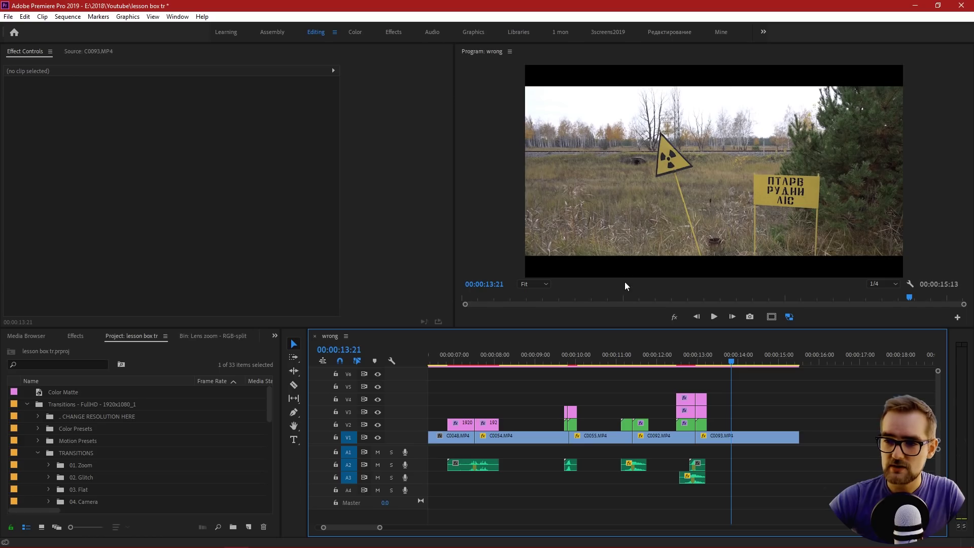
# Step: Move the stacked transition clips up to higher tracks and set the playhead to 00:00:12:05
pyautogui.press('`')
pyautogui.moveTo(392, 163)
pyautogui.mouseDown()
pyautogui.moveTo(331, 222)
pyautogui.moveTo(400, 286)
pyautogui.moveTo(378, 199)
pyautogui.mouseUp()
pyautogui.click(358, 76)
# Step: Preview the C0092–C0093 cut, then select both Color Matte clips on V7 and V8
pyautogui.press('`')
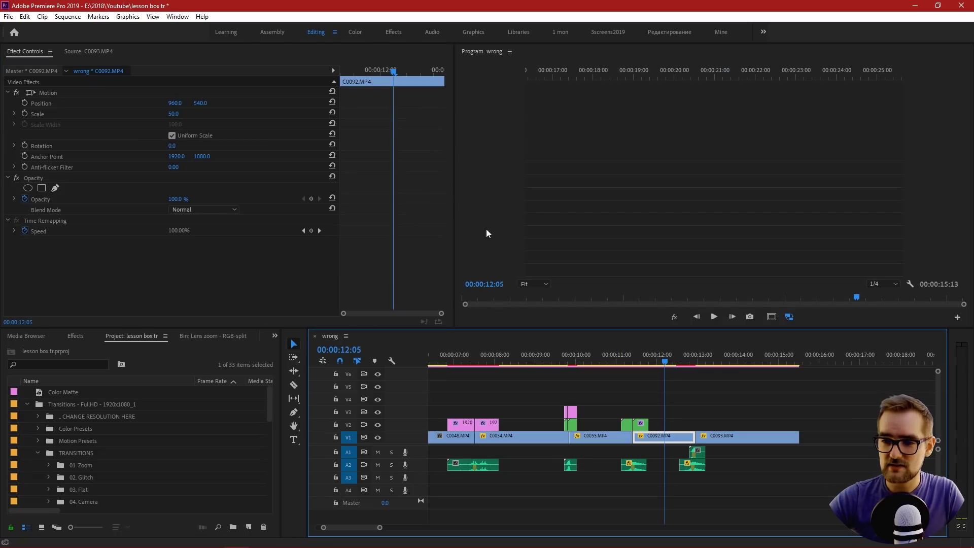
pyautogui.scroll(-3, 650, 410)
pyautogui.moveTo(564, 364)
pyautogui.mouseDown()
pyautogui.moveTo(592, 362)
pyautogui.moveTo(564, 363)
pyautogui.mouseUp()
pyautogui.press('space')
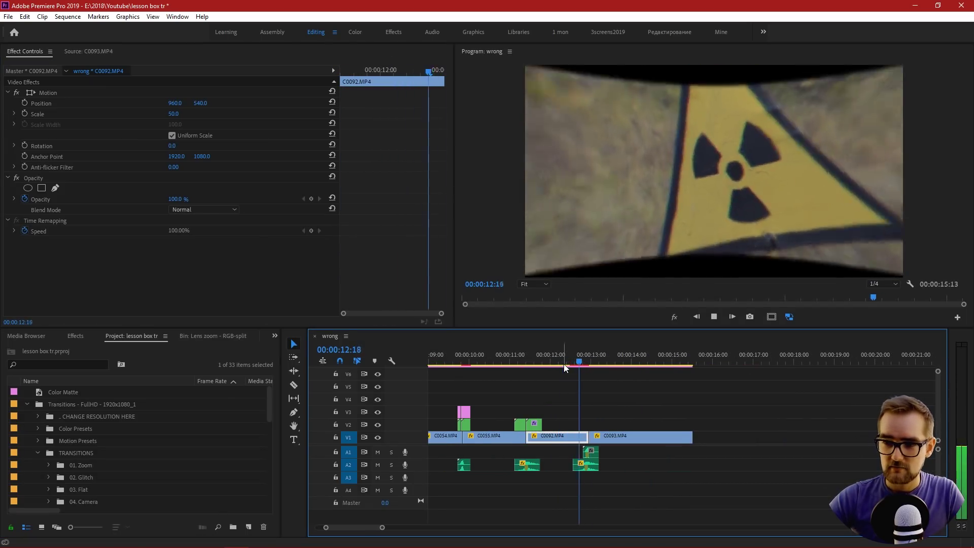
pyautogui.press('`')
pyautogui.moveTo(282, 177); pyautogui.dragTo(245, 221)
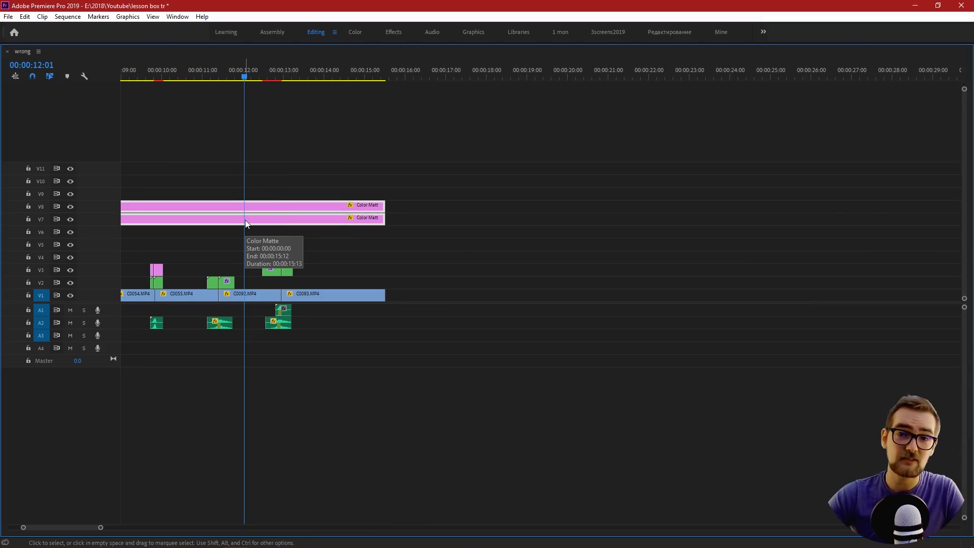
# Step: Lift the Color Matte clips to V14/V15 with Alt+Up, then select the transition stack and its audio
pyautogui.hotkey('alt', 'Up')
pyautogui.hotkey('alt', 'Up')
pyautogui.hotkey('alt', 'Up')
pyautogui.hotkey('alt', 'Up')
pyautogui.hotkey('alt', 'Up')
pyautogui.hotkey('alt', 'Up')
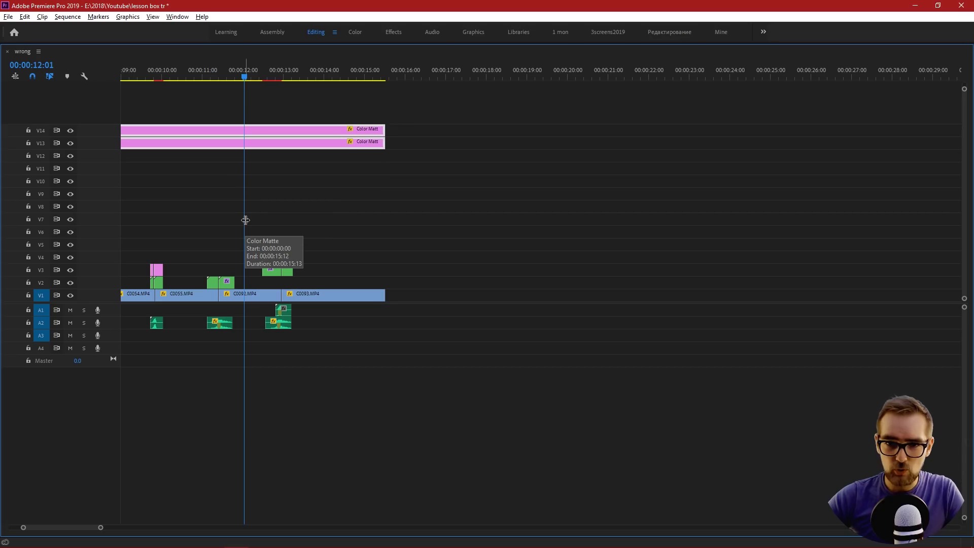
pyautogui.hotkey('alt', 'Up')
pyautogui.click(320, 195)
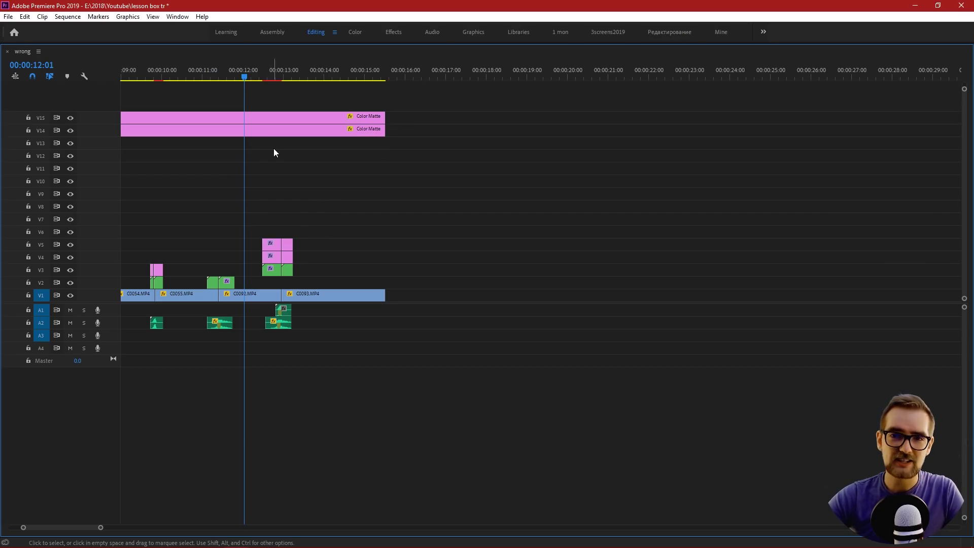
pyautogui.moveTo(299, 218); pyautogui.dragTo(269, 290)
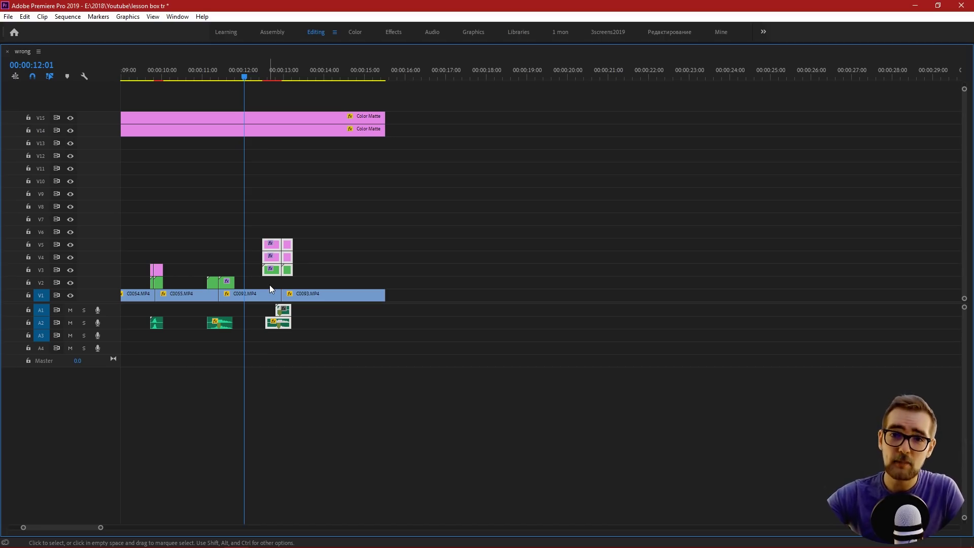
pyautogui.press('`')
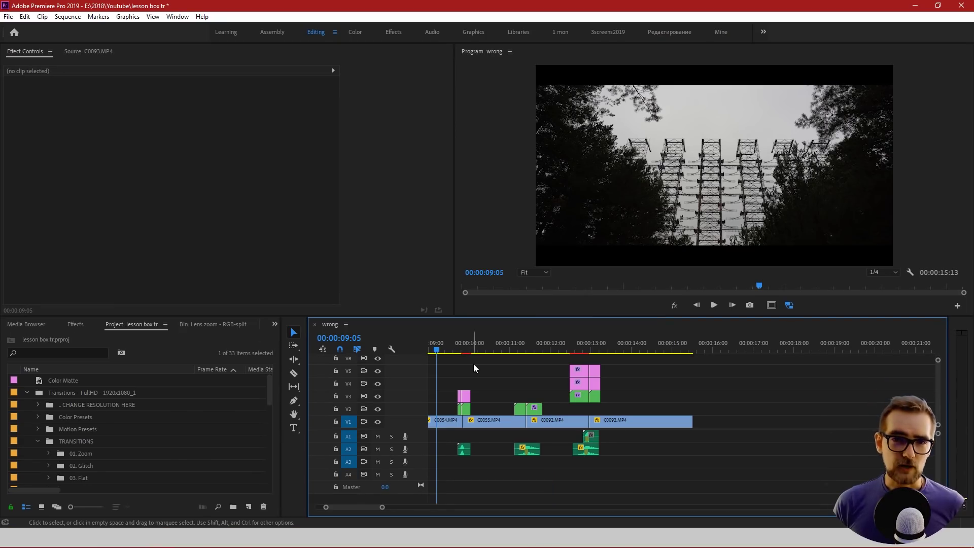
# Step: Select C0054.MP4 and inspect its Motion settings: Scale 50, Anchor Point 1920, 1080
pyautogui.click(439, 424)
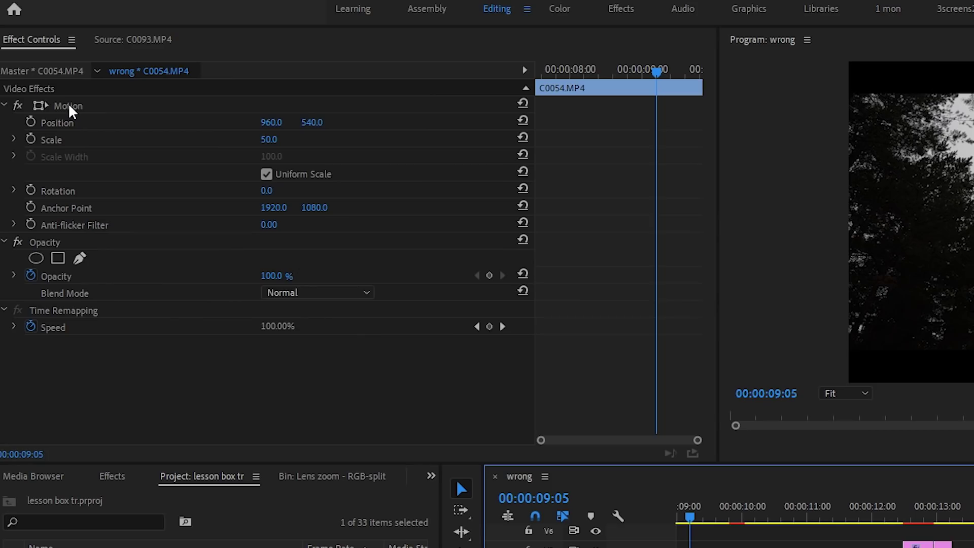
pyautogui.click(70, 108)
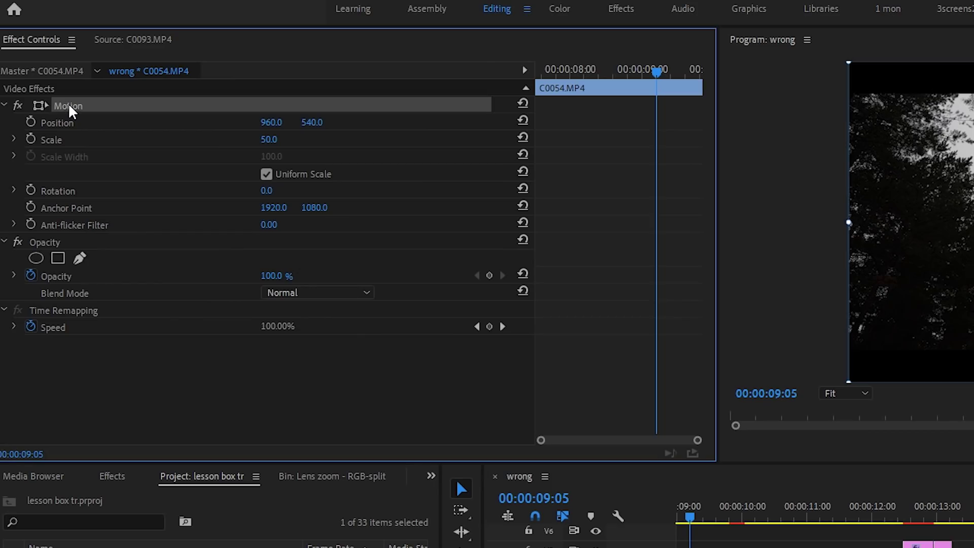
pyautogui.click(45, 143)
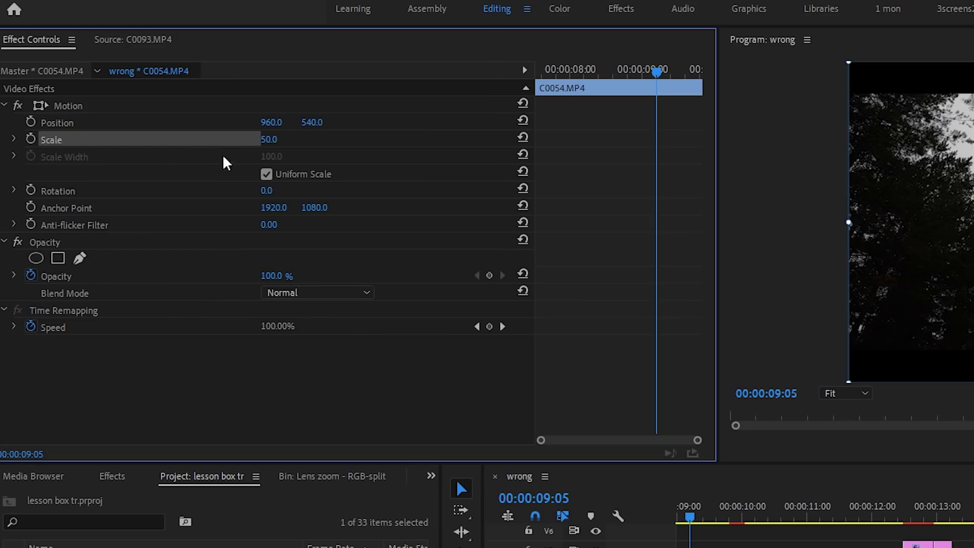
pyautogui.click(150, 210)
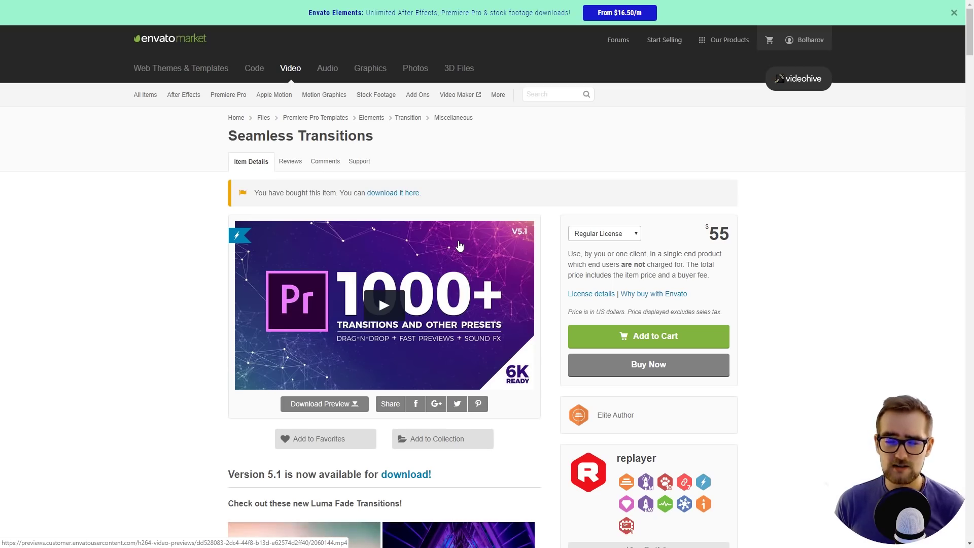
# Step: Scroll through the details of the Seamless Transitions item page
pyautogui.scroll(-5, 567, 252)
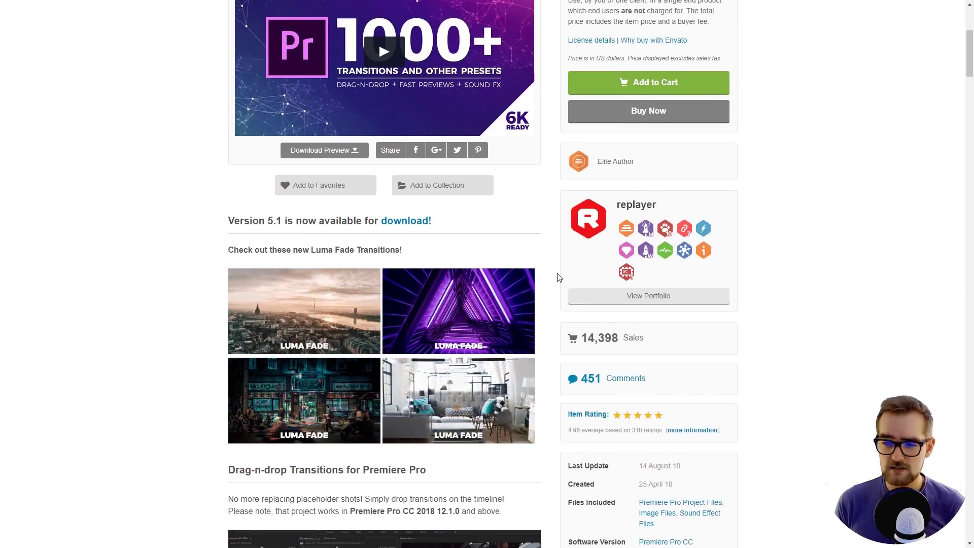
pyautogui.scroll(5, 558, 276)
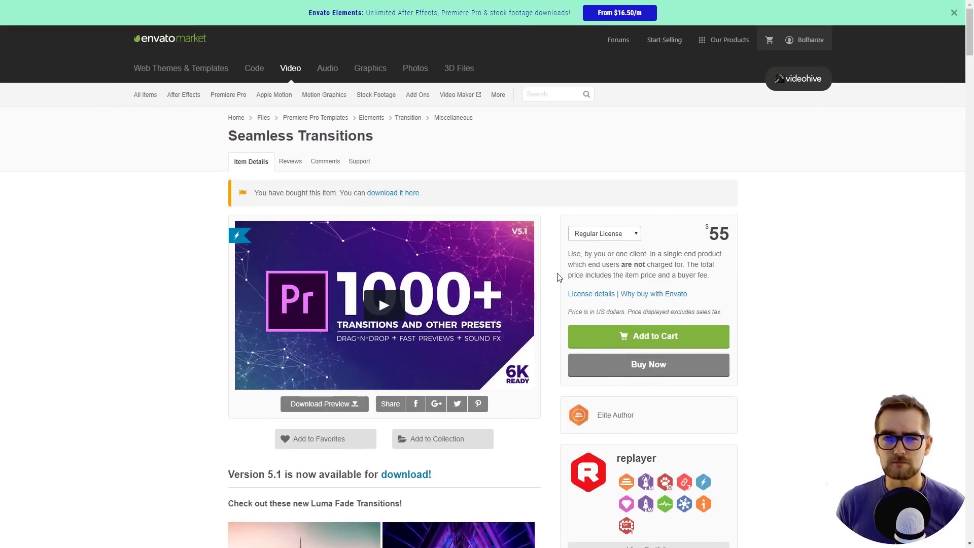